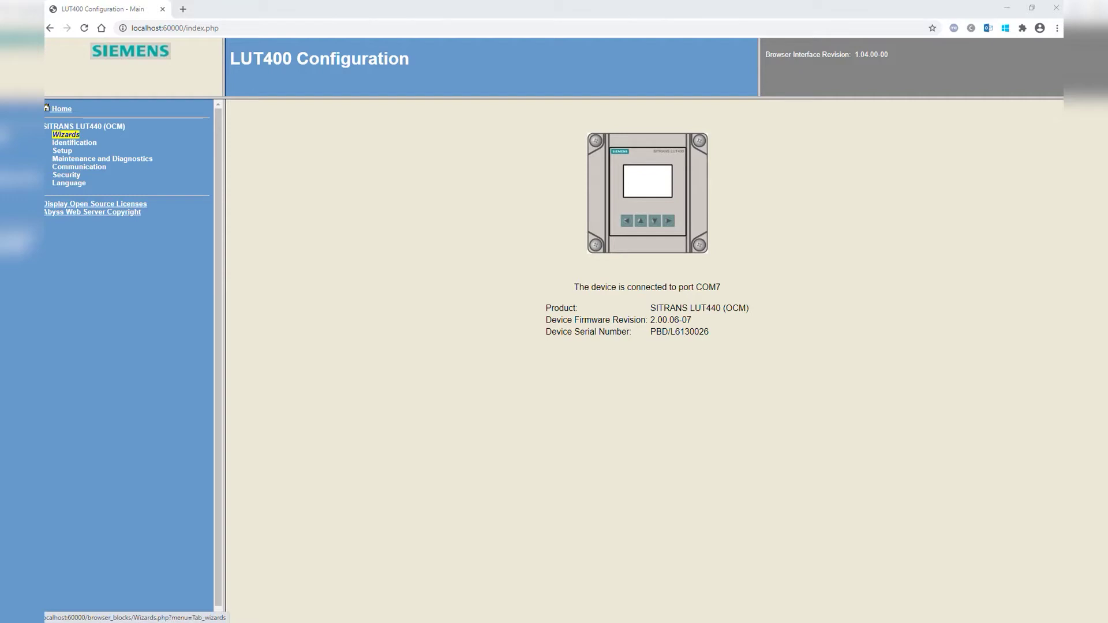
Start the Quick Start (Flow) wizard and set the device identification date to 2020-10-22
left_click(66, 134)
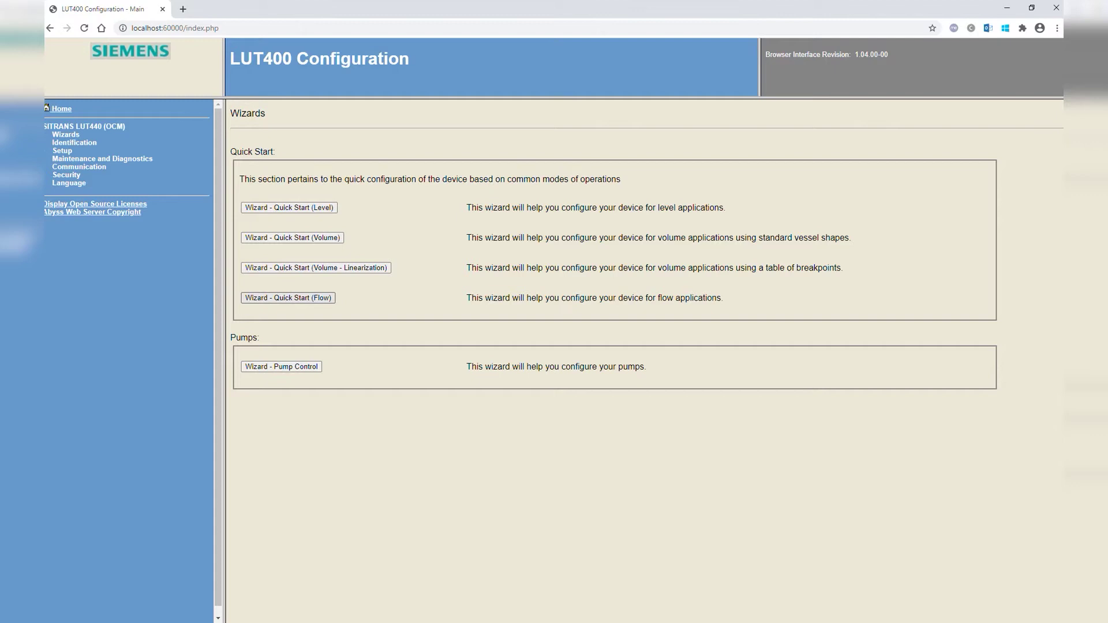
left_click(288, 298)
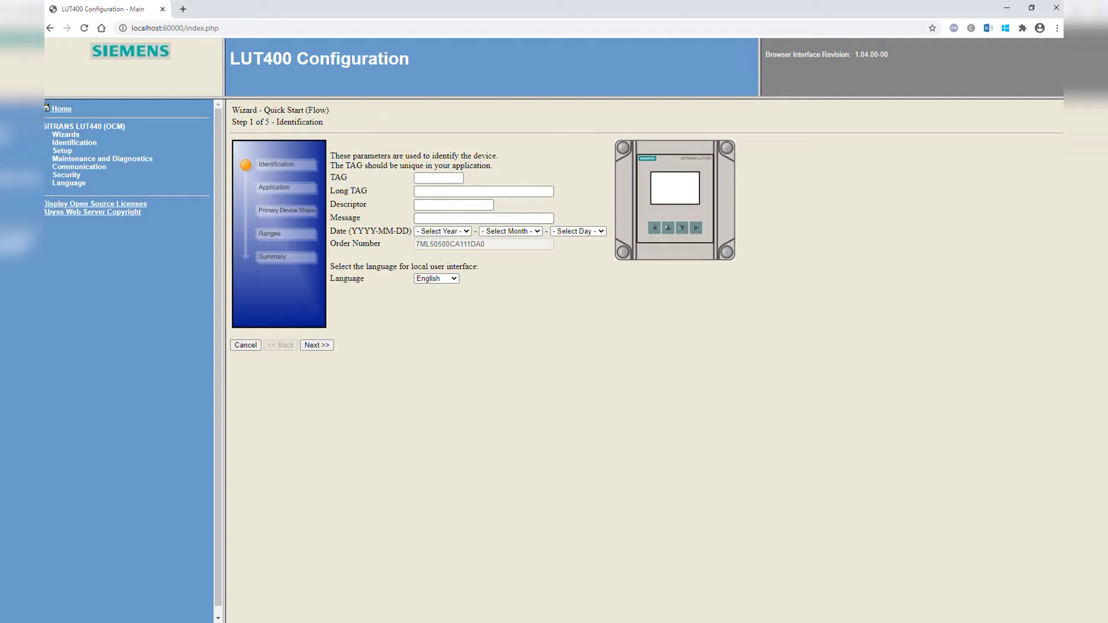
left_click(443, 231)
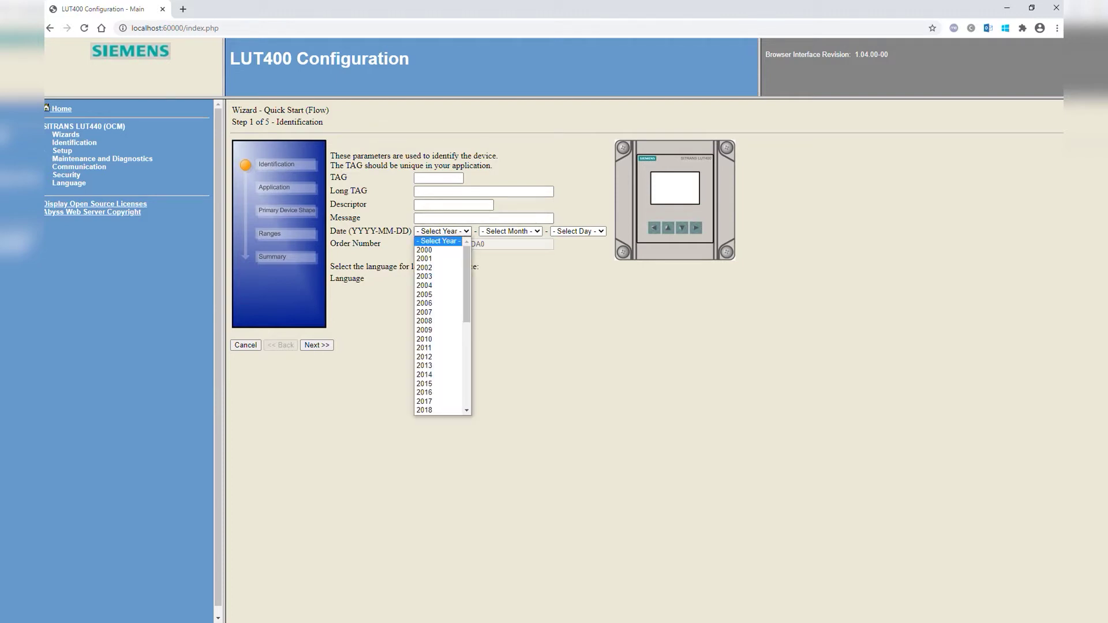
left_click_drag(467, 278, 467, 337)
scroll(439, 323, "down", 1)
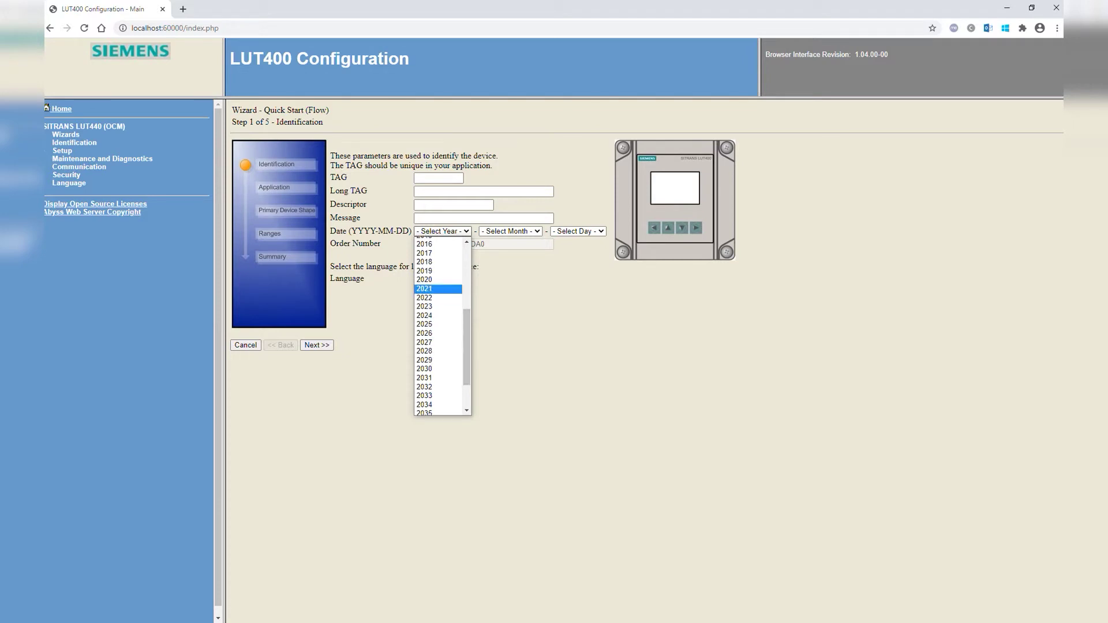
left_click(424, 280)
left_click(511, 231)
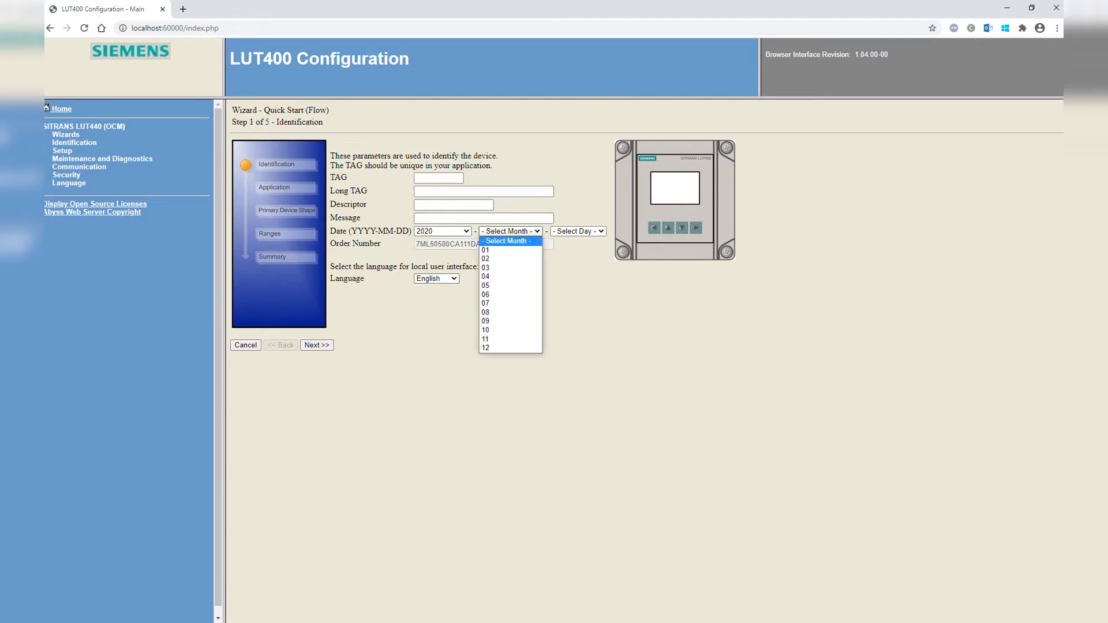
left_click(511, 325)
left_click(579, 232)
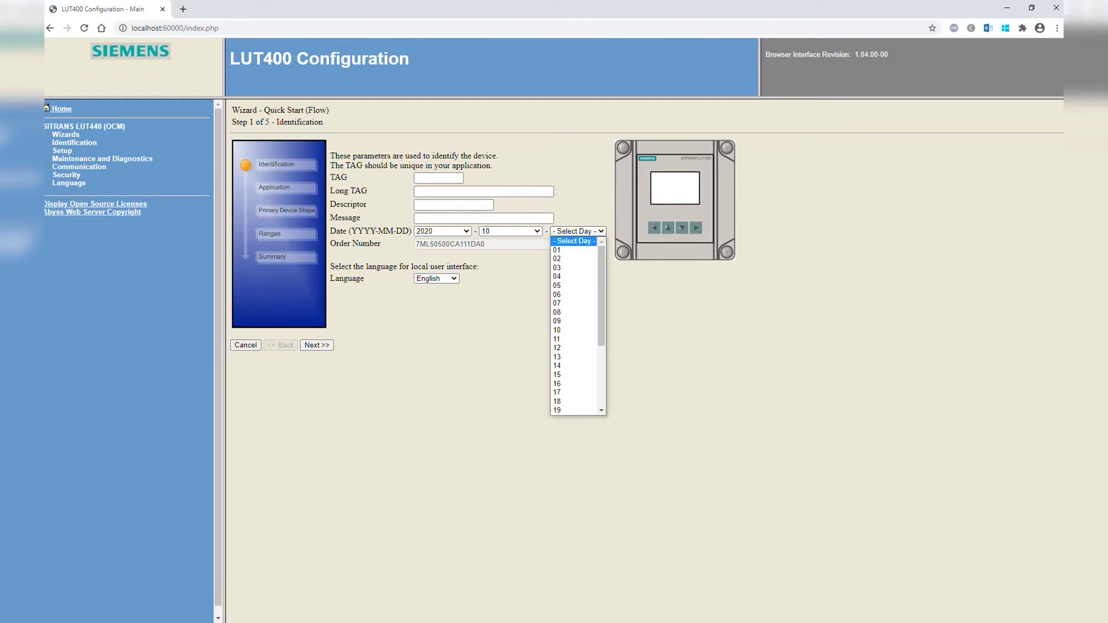
scroll(574, 286, "down", 3)
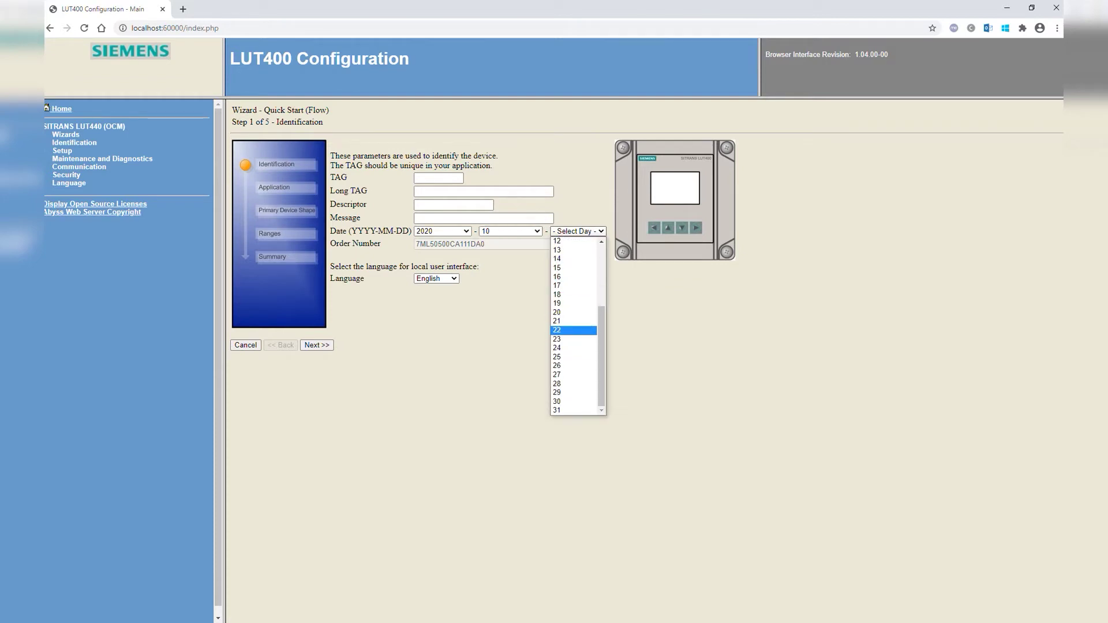
left_click(572, 330)
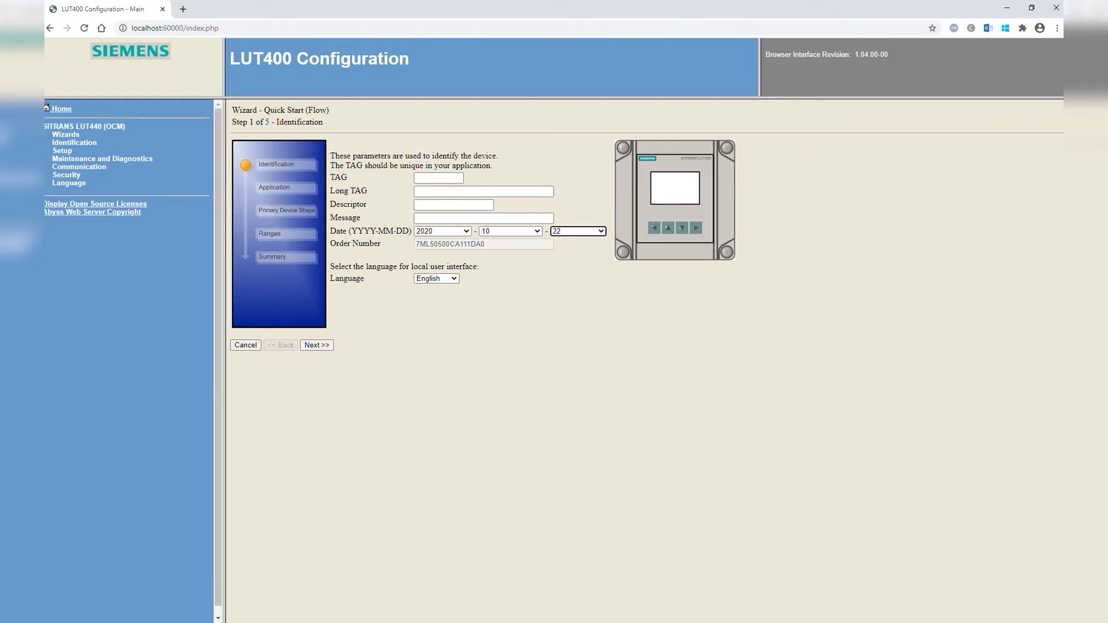
Choose English as the local user interface language and proceed to the Application settings
left_click(437, 279)
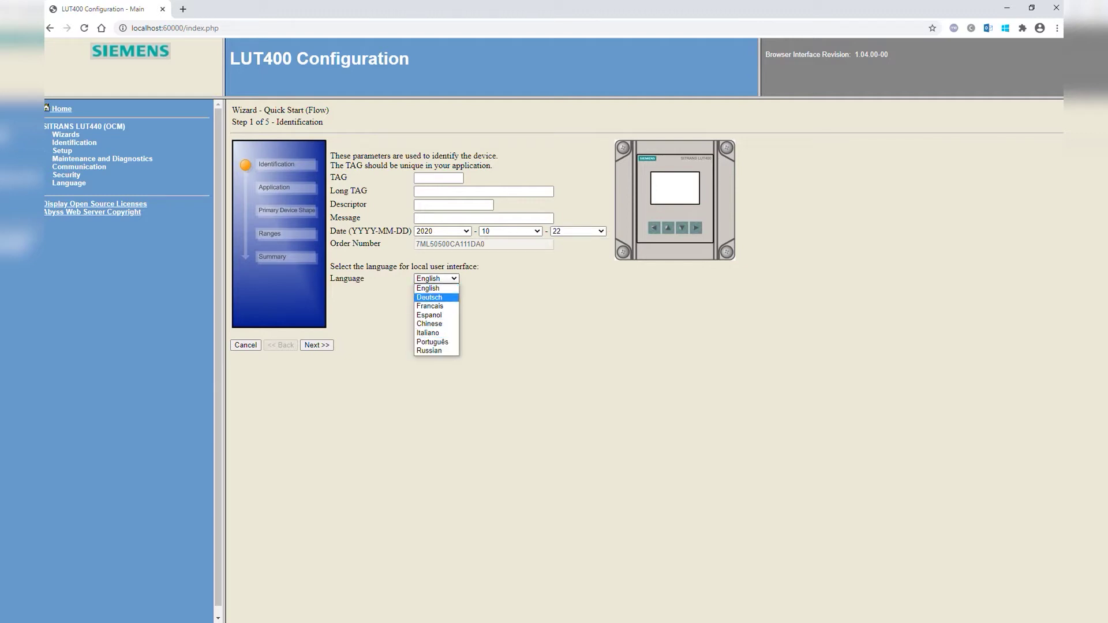
left_click(437, 289)
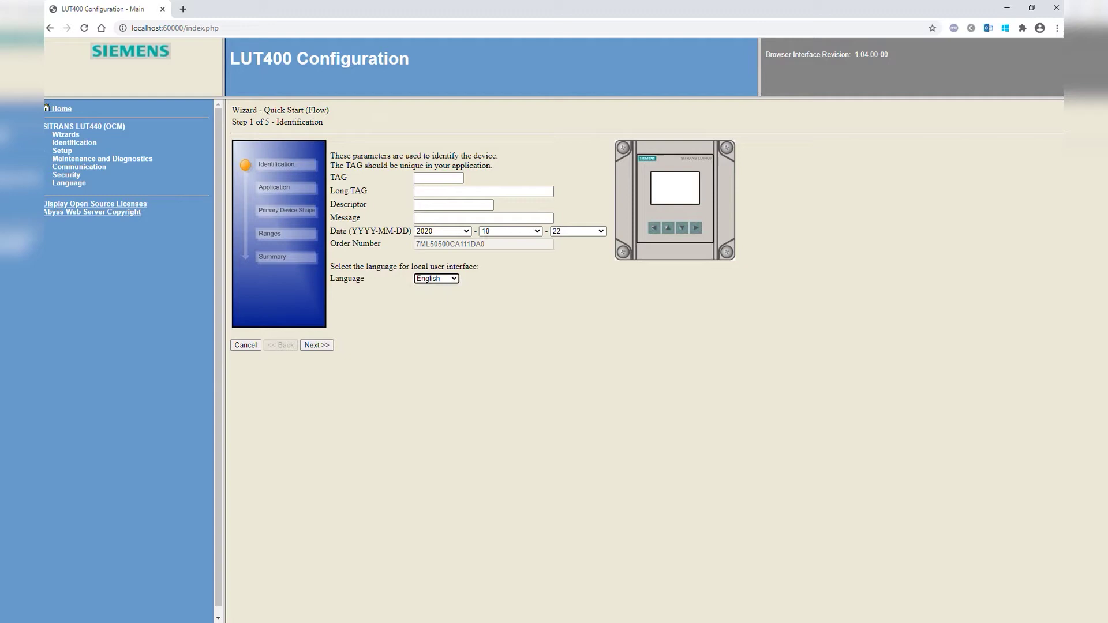
left_click(317, 344)
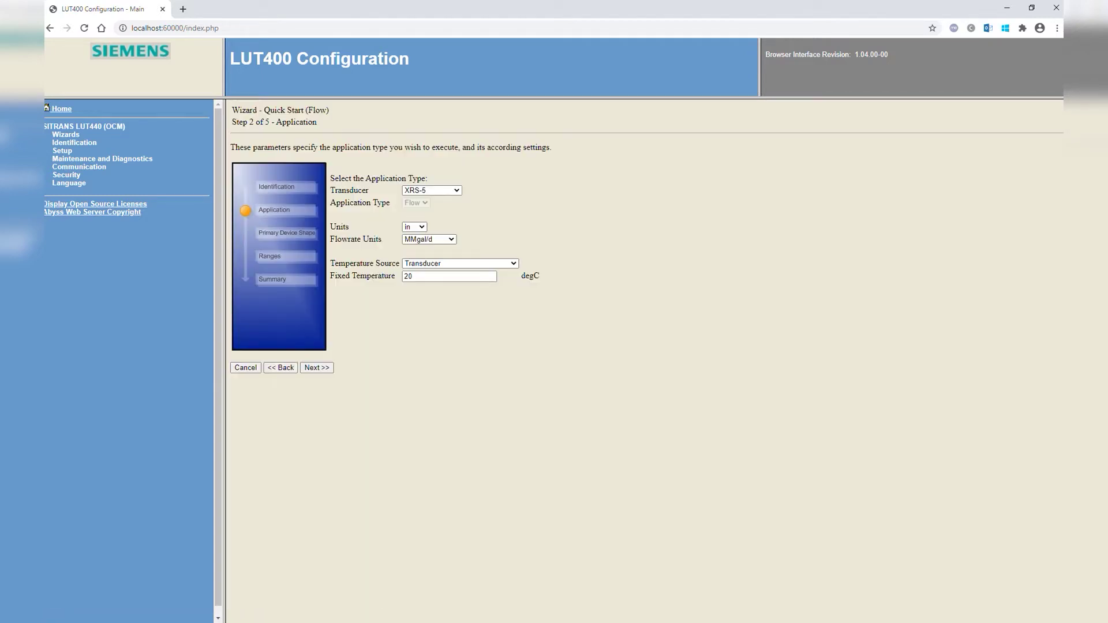
Look through the available transducer models and select XRS-5 as the transducer
left_click(431, 190)
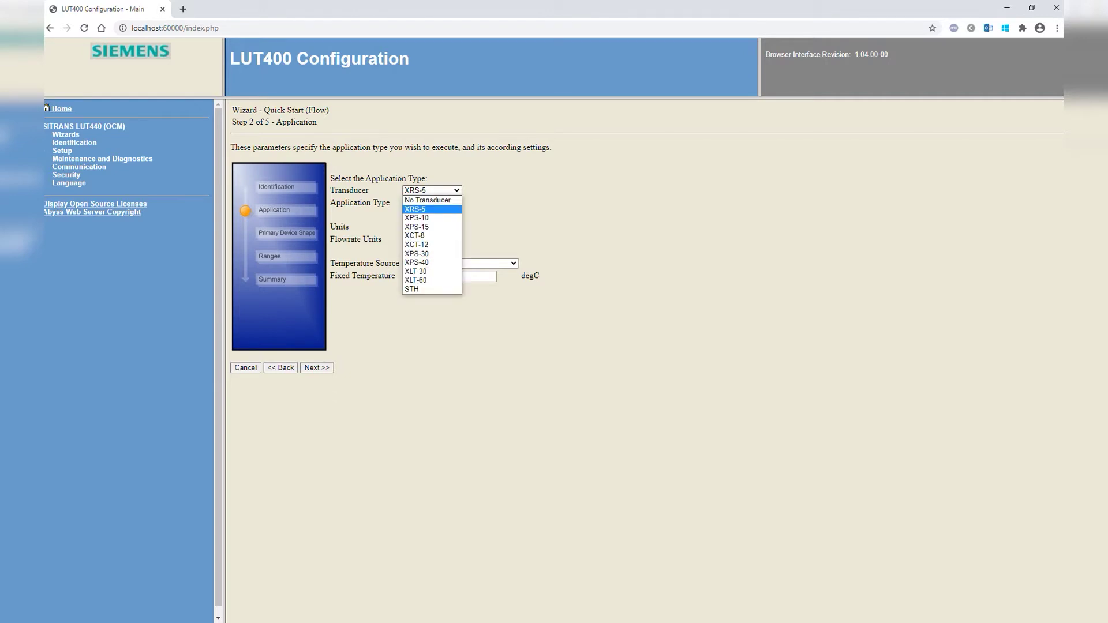
key("Up")
key("Down")
key("Down")
key("Down")
key("Down")
key("Down")
key("Down")
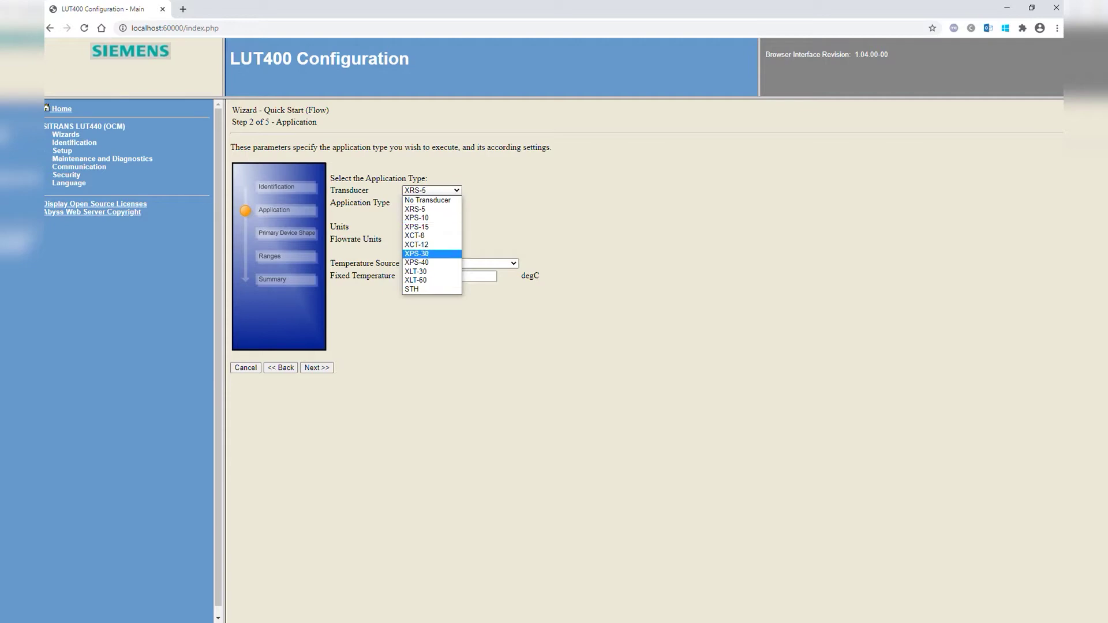
key("Up")
key("Up")
key("Up")
key("Up")
key("Up")
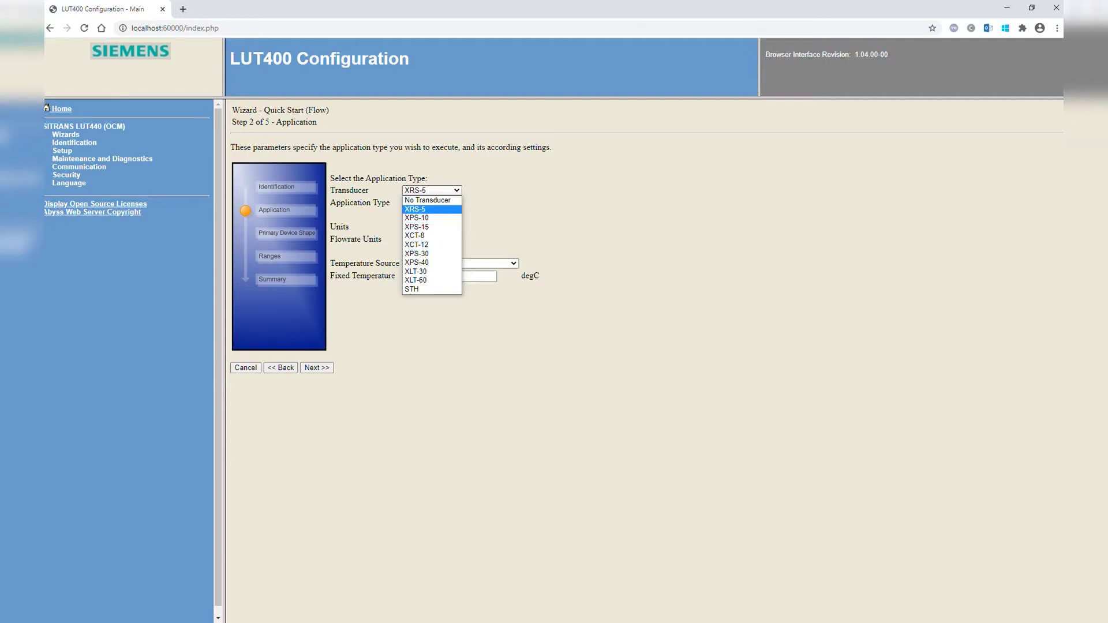
key("Return")
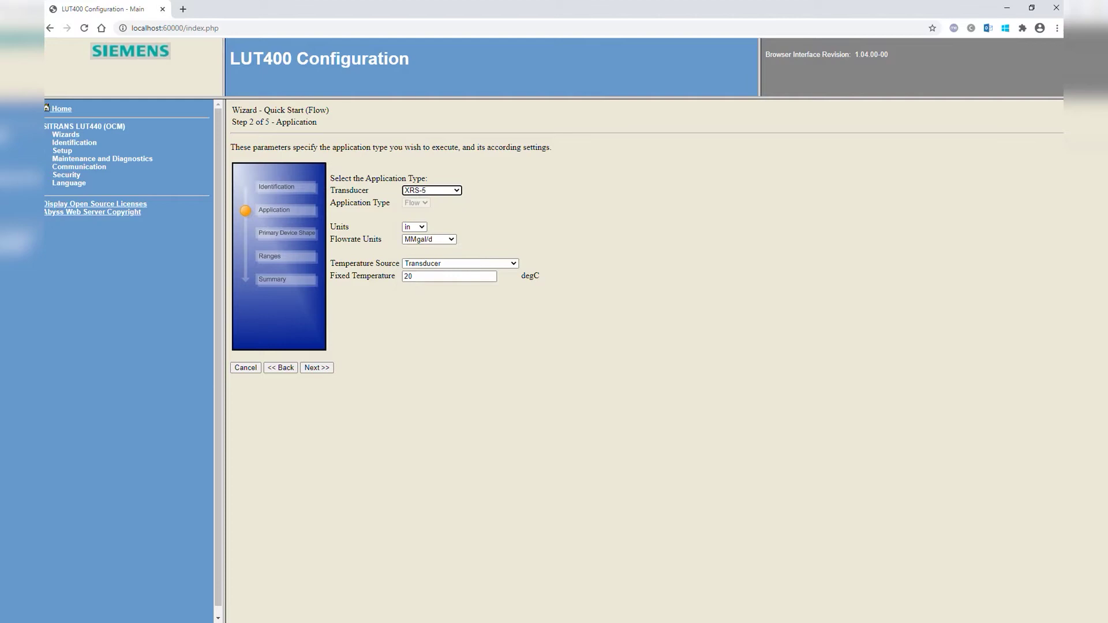
Keep the measurement units at in and, after going through the flowrate unit options, keep MMgal/d
left_click(415, 228)
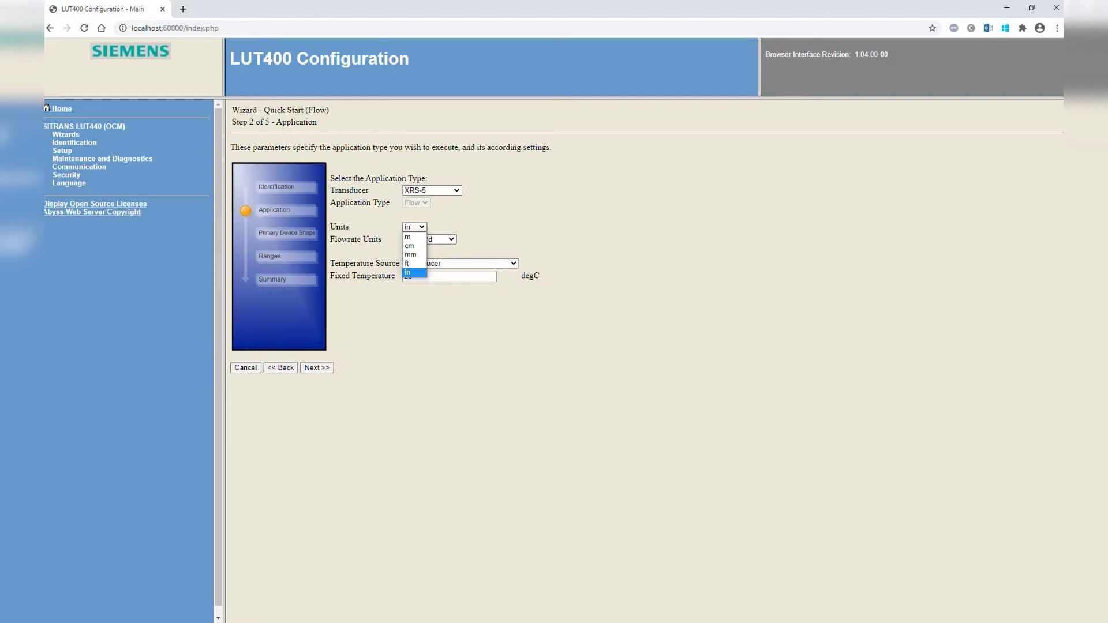
key("Return")
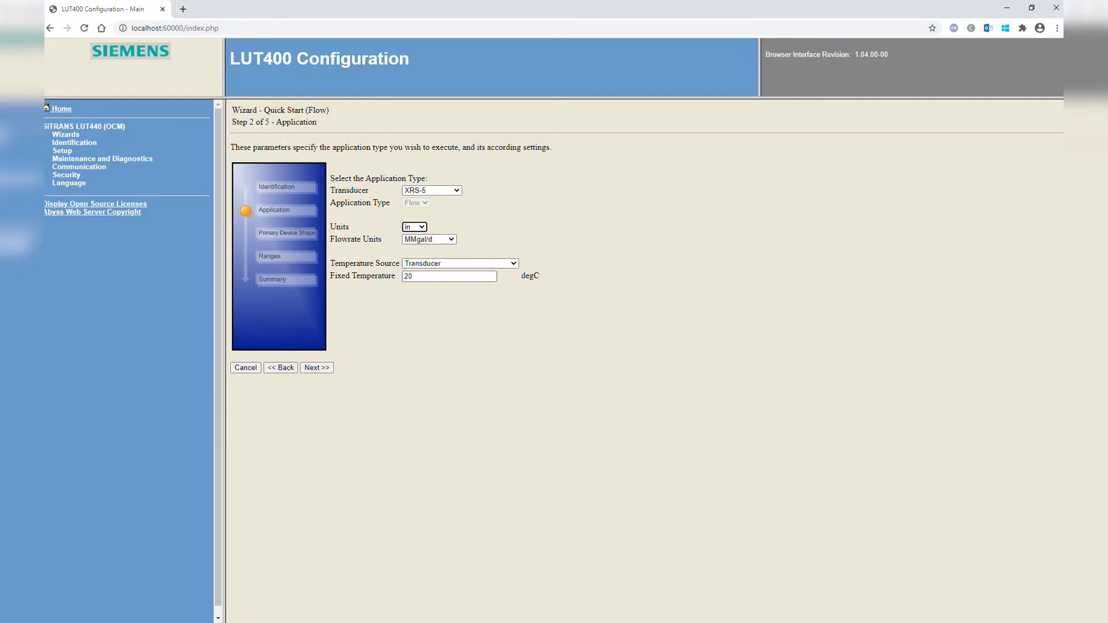
key("Tab")
key("alt+Down")
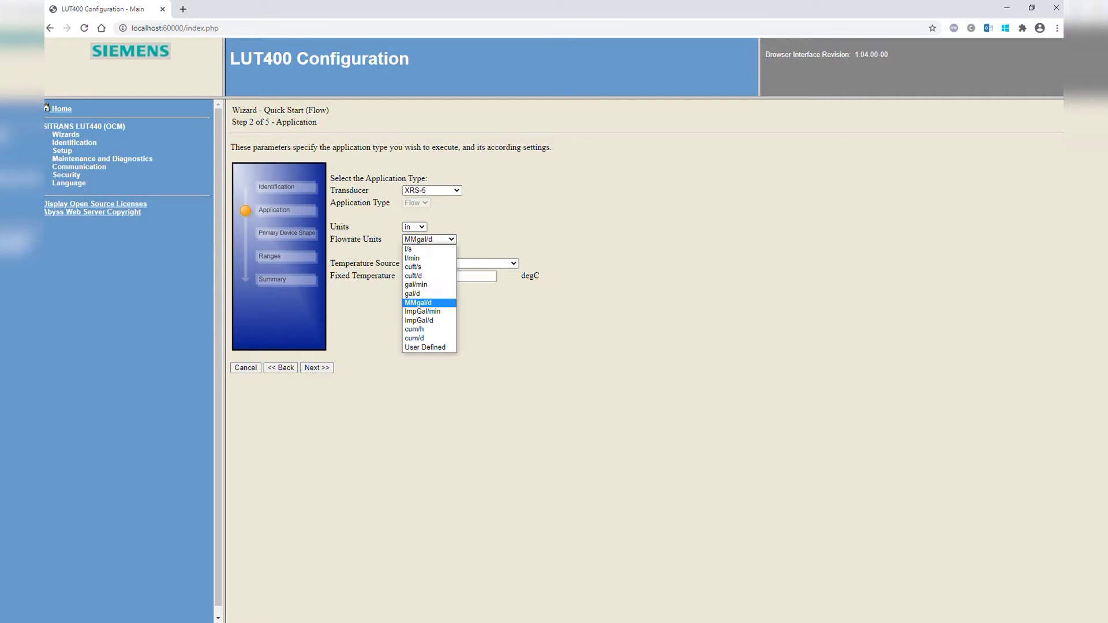
key("Up")
key("Up")
key("Up")
key("Up")
key("Up")
key("Down")
key("Down")
key("Down")
key("Down")
key("Down")
key("Down")
key("Down")
key("Down")
key("Down")
key("Down")
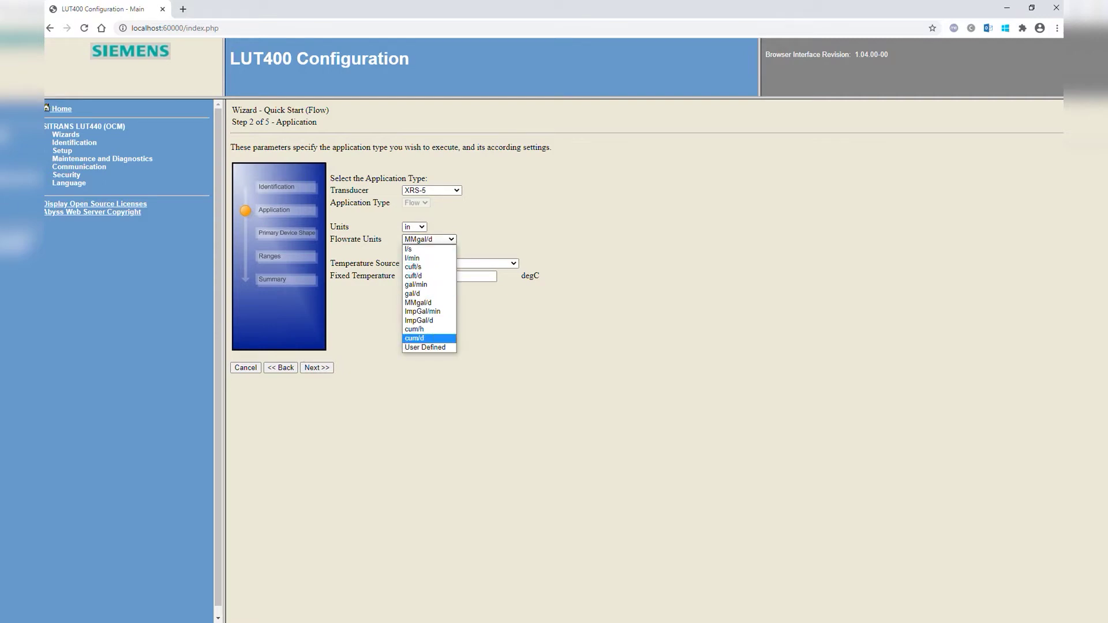
key("Up")
key("Up")
key("Up")
key("Up")
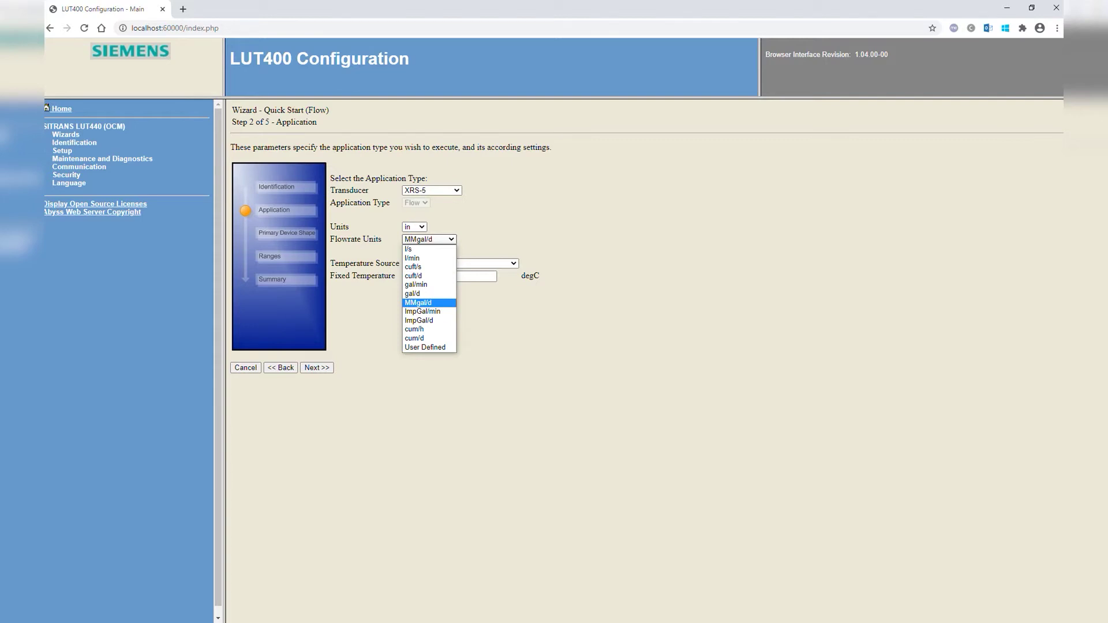
key("Escape")
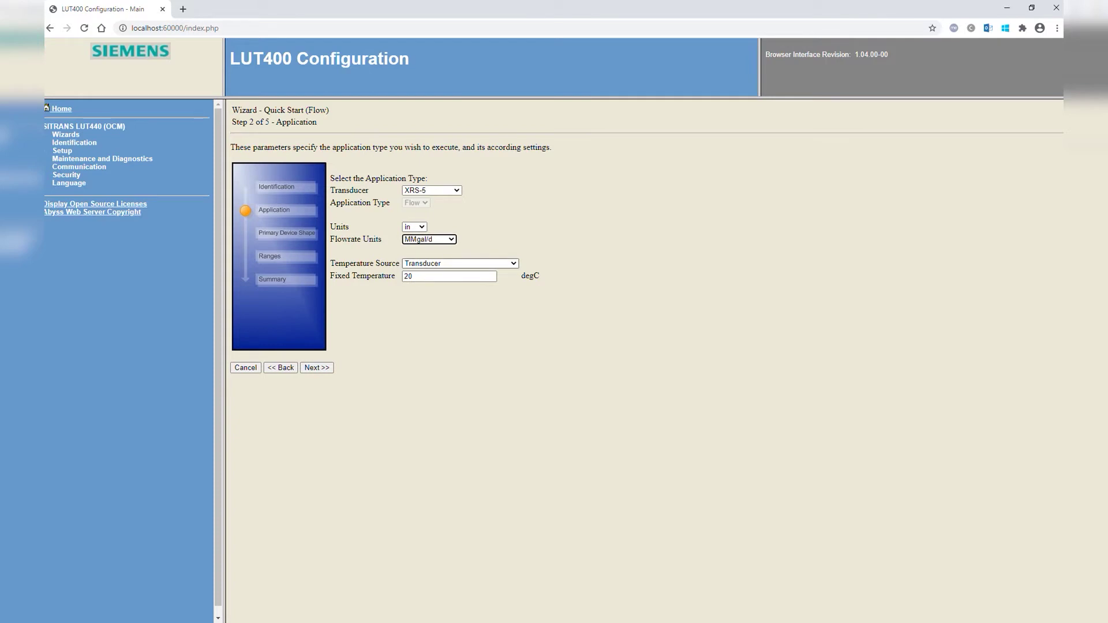
Select Transducer as the temperature source and proceed to the primary measuring device settings
left_click(461, 264)
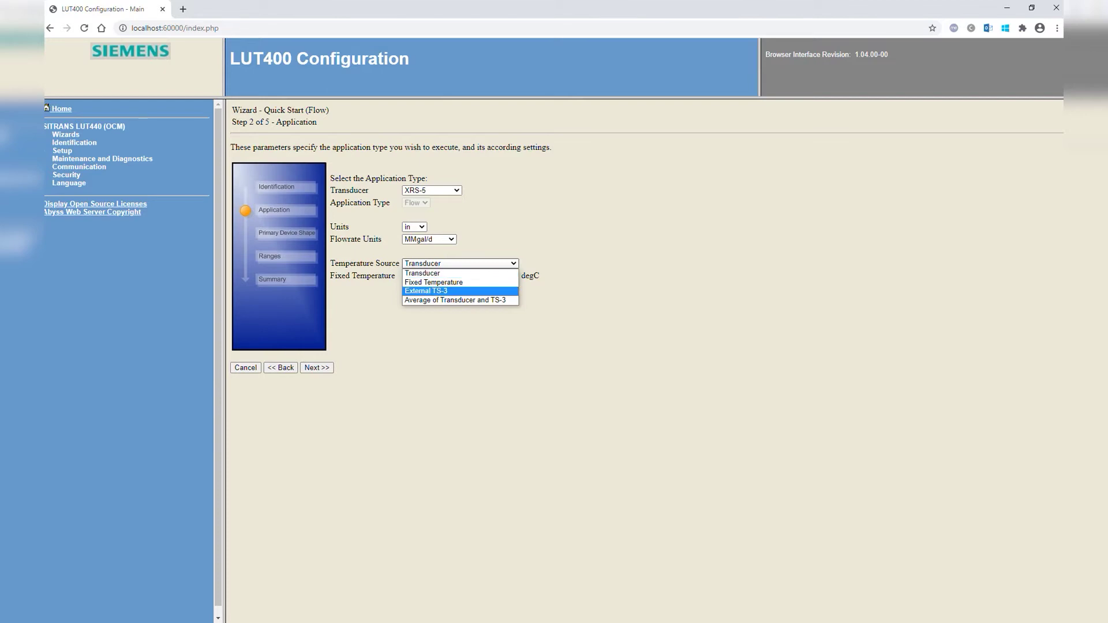
key("Up")
key("Up")
key("Return")
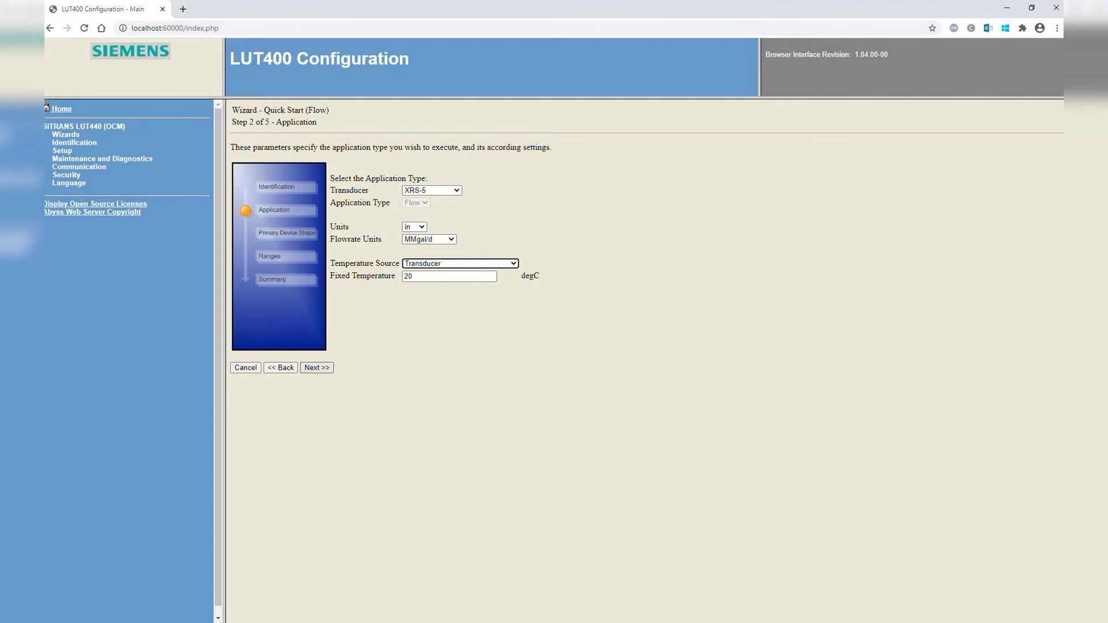
left_click(317, 368)
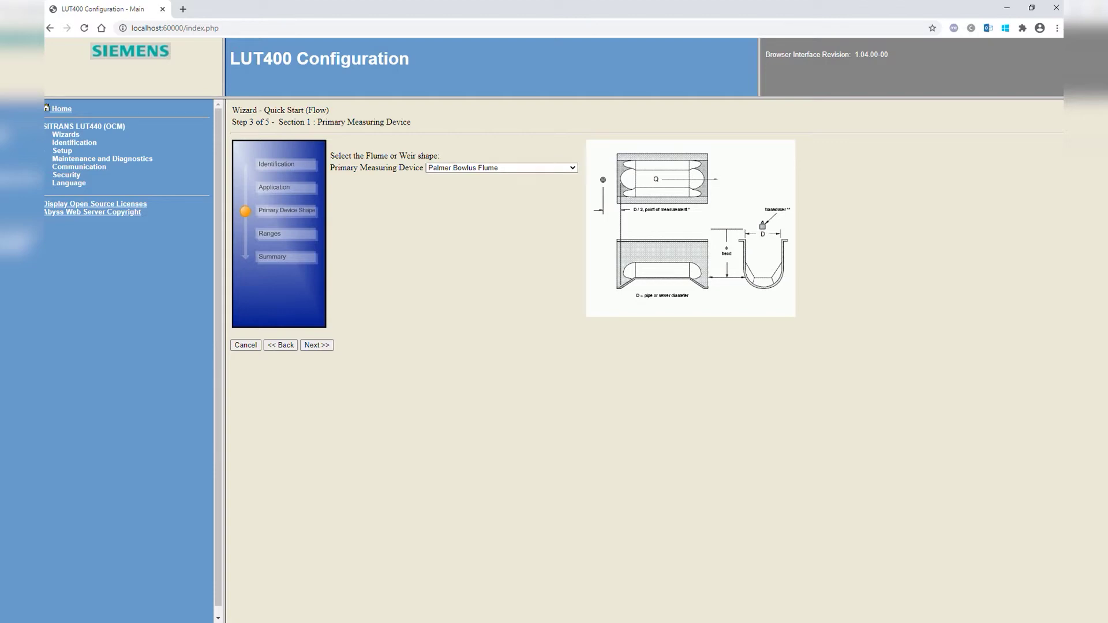
Select Exponential Devices as the primary measuring device and Ratiometric as the method of flow calculation
left_click(502, 168)
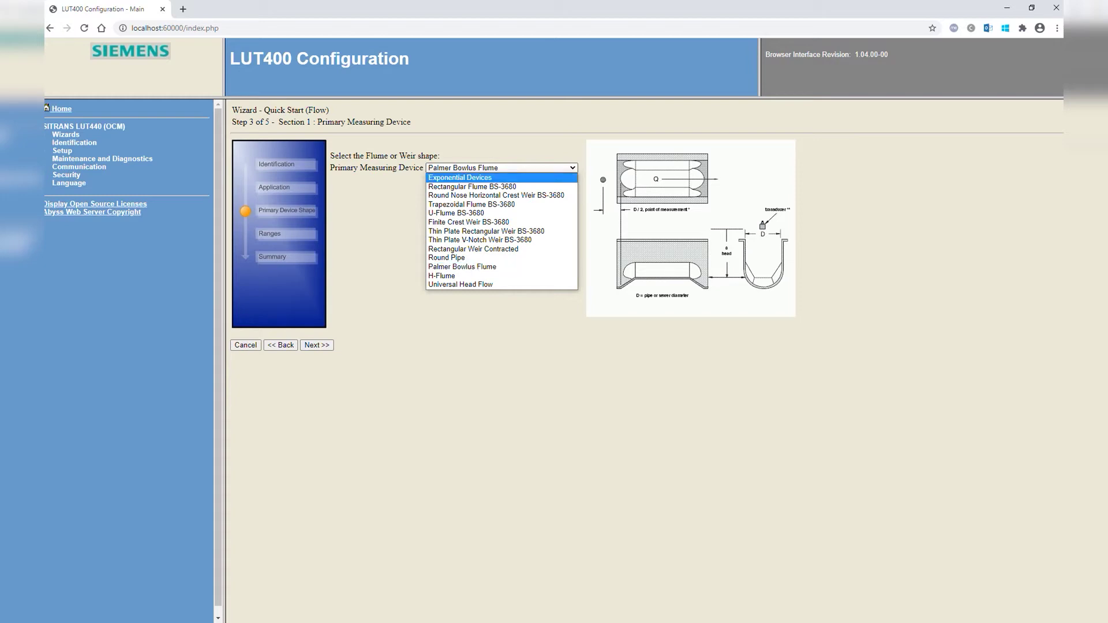
left_click(501, 178)
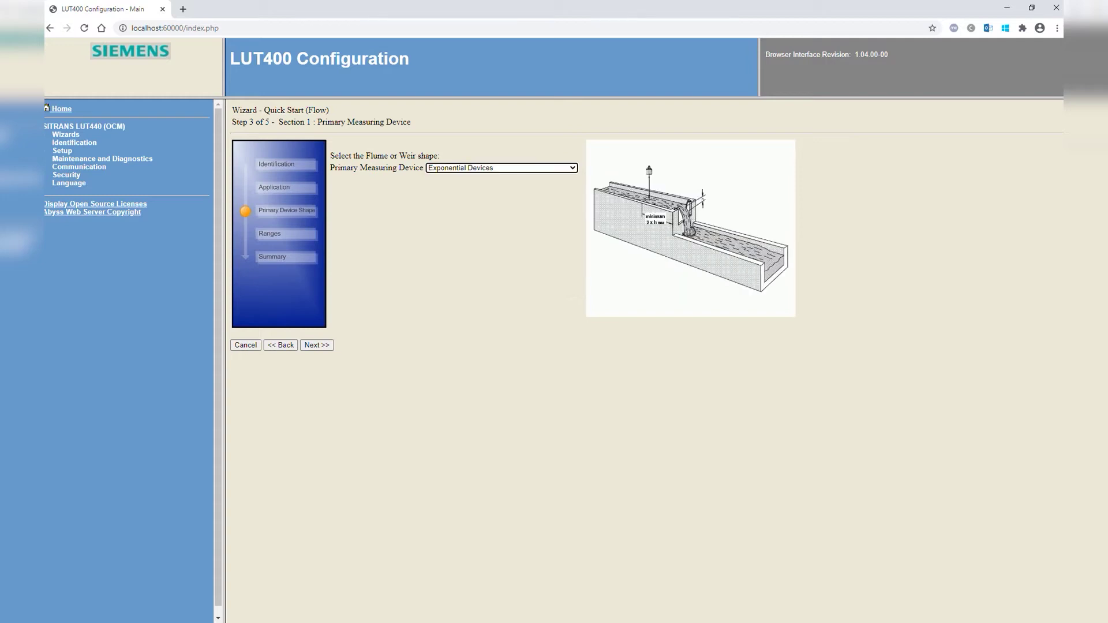
left_click(317, 346)
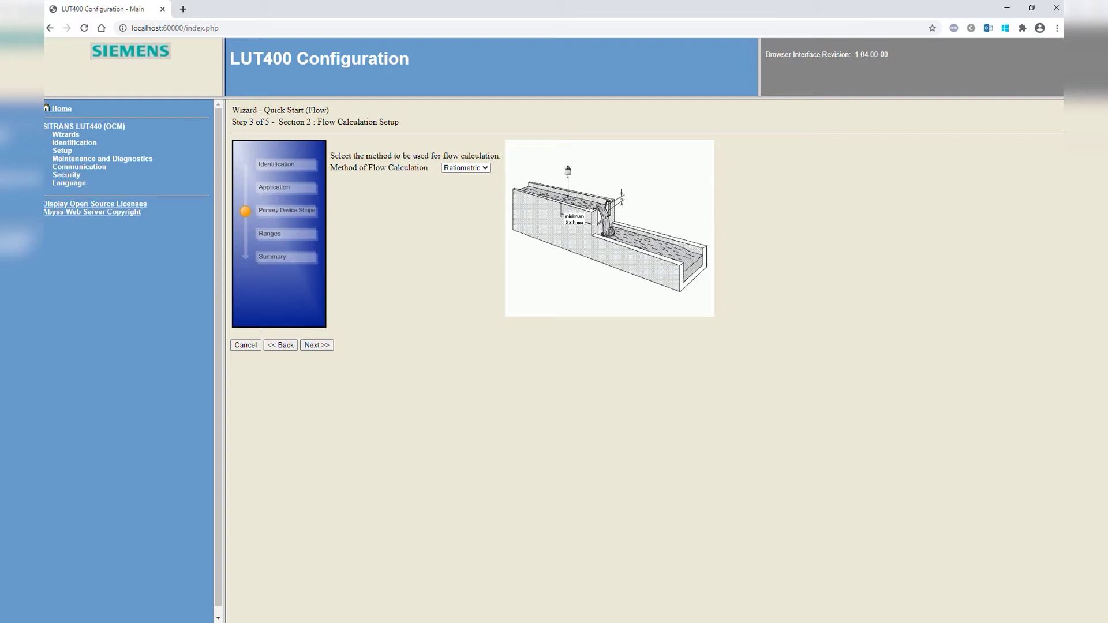
left_click(466, 168)
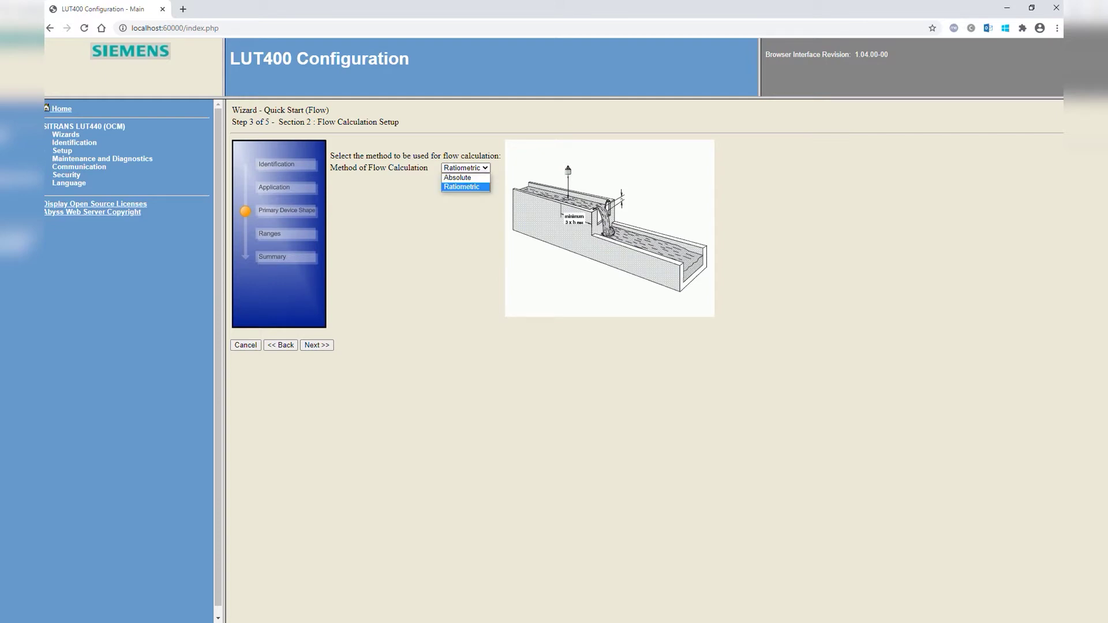
left_click(463, 187)
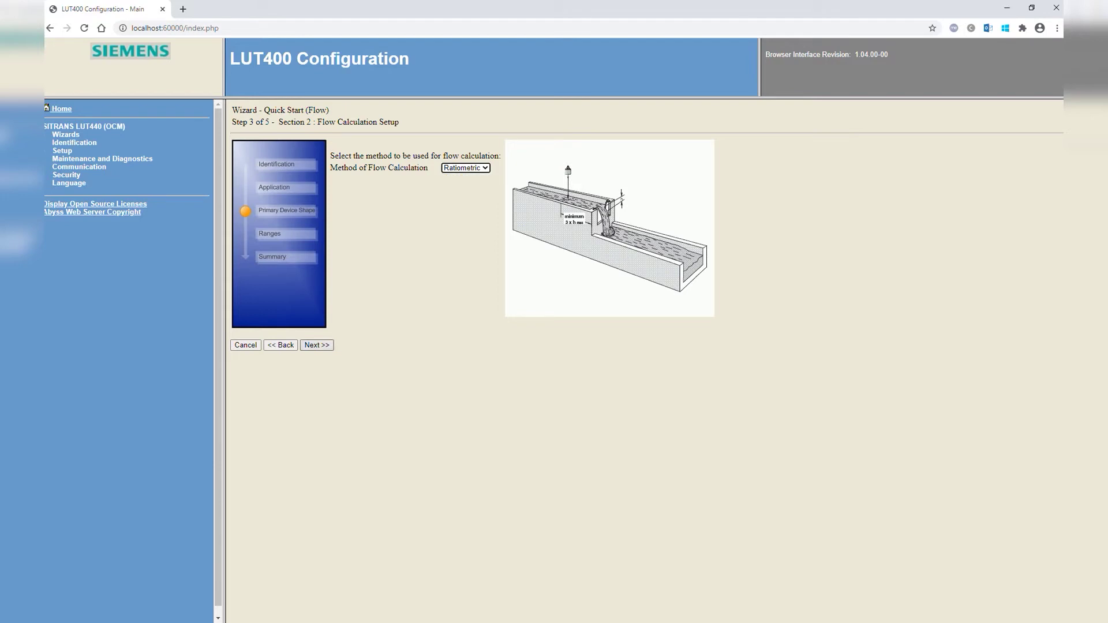
left_click(317, 346)
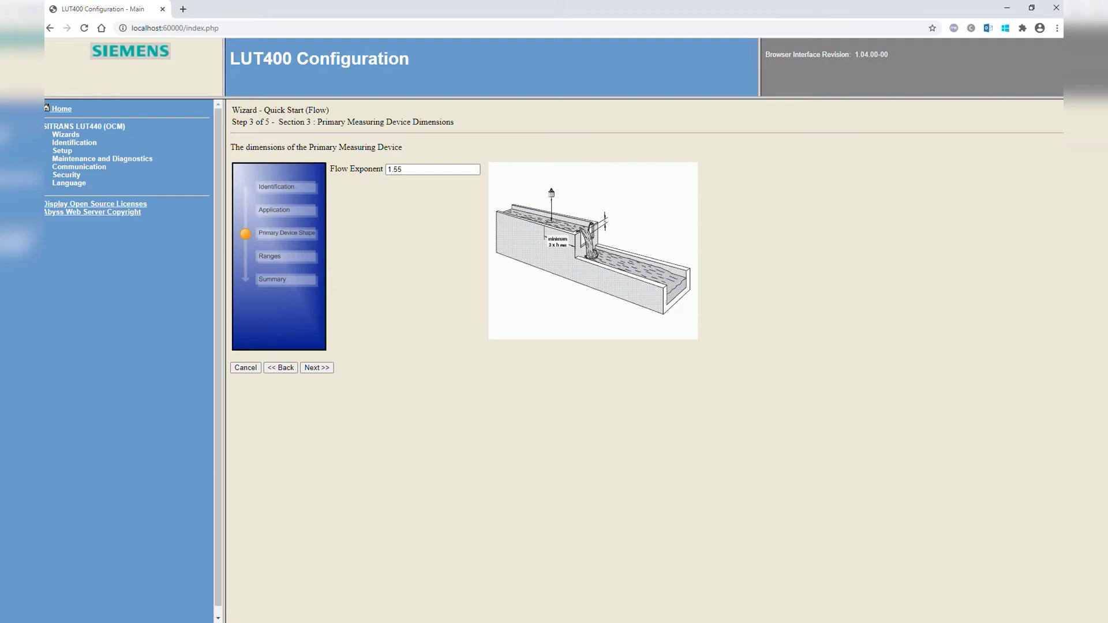
Set the flow exponent of the primary measuring device to 2.5 and continue to the sensor ranges
double_click(395, 170)
type("2.5")
key("Return")
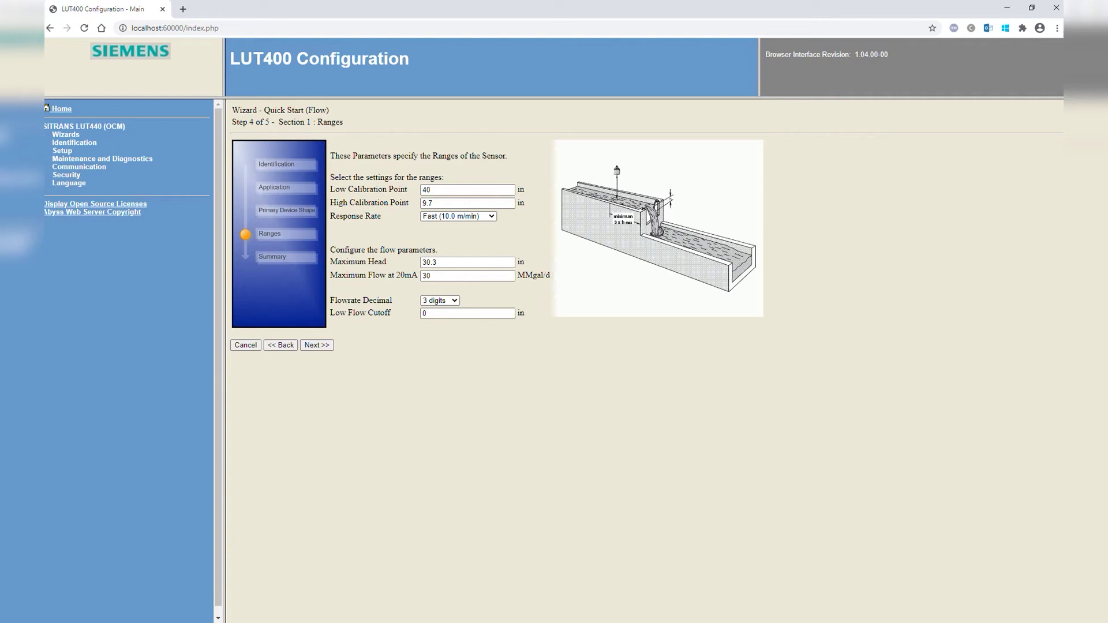
Set the low calibration point to 24 in and the high calibration point to 12 in, ending on the Ranges page
double_click(427, 190)
type("24")
key("Tab")
left_click_drag(439, 203, 422, 203)
type("12")
key("Return")
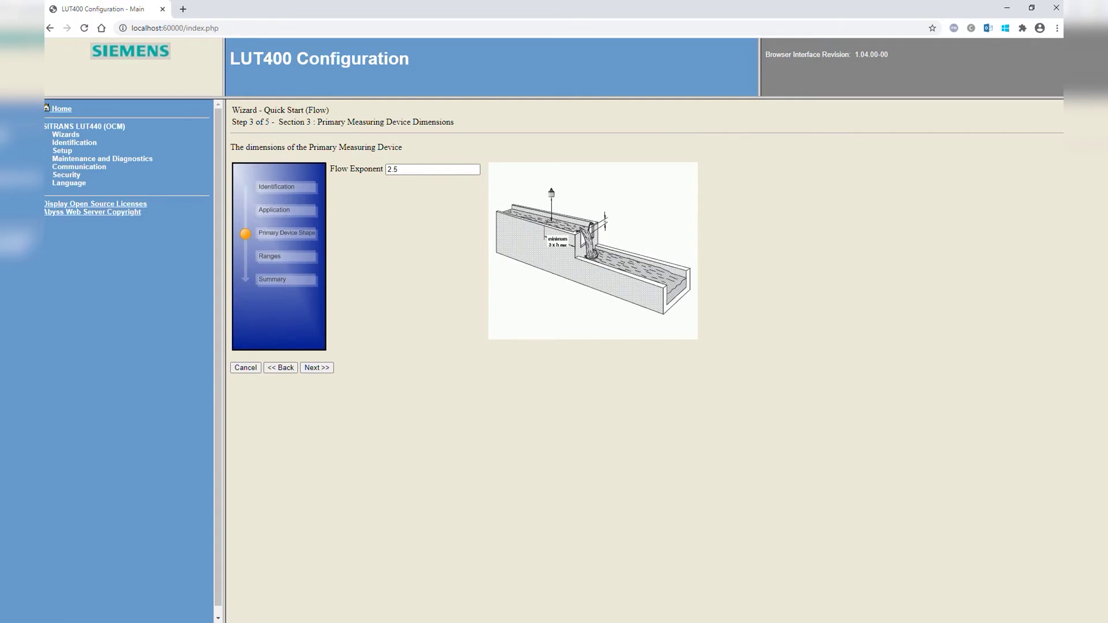
left_click(317, 368)
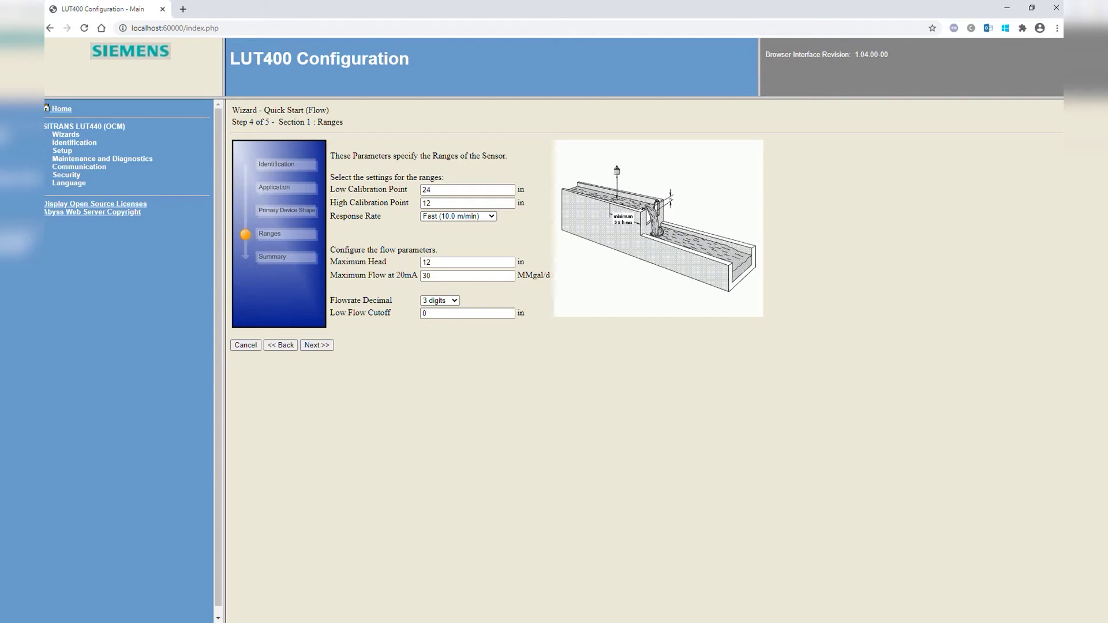
Set the sensor's response rate to Medium (1.0 m/min)
left_click(458, 217)
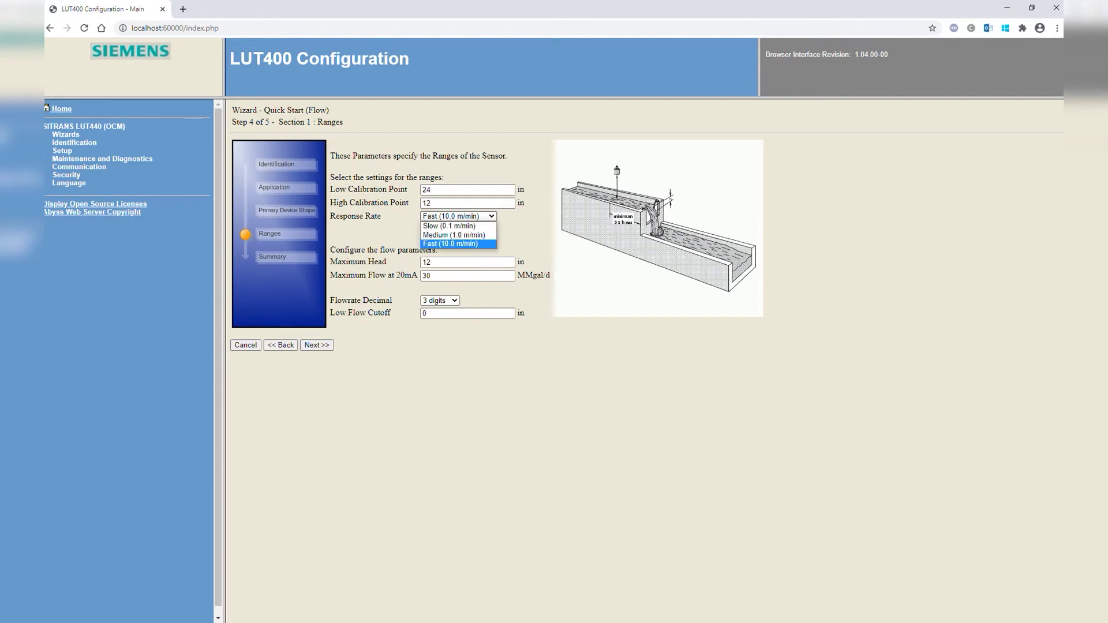
key("Up")
key("Return")
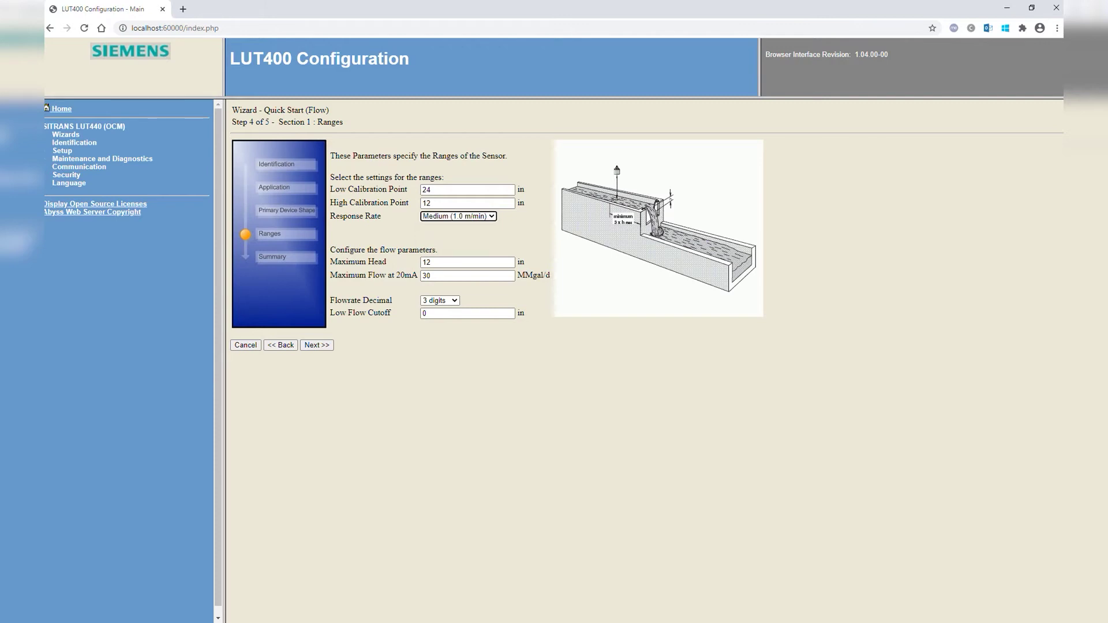
Set the maximum flow at 20 mA to 1.616 MMgal/d
left_click(459, 233)
left_click(467, 276)
left_click(468, 288)
left_click(467, 263)
double_click(427, 276)
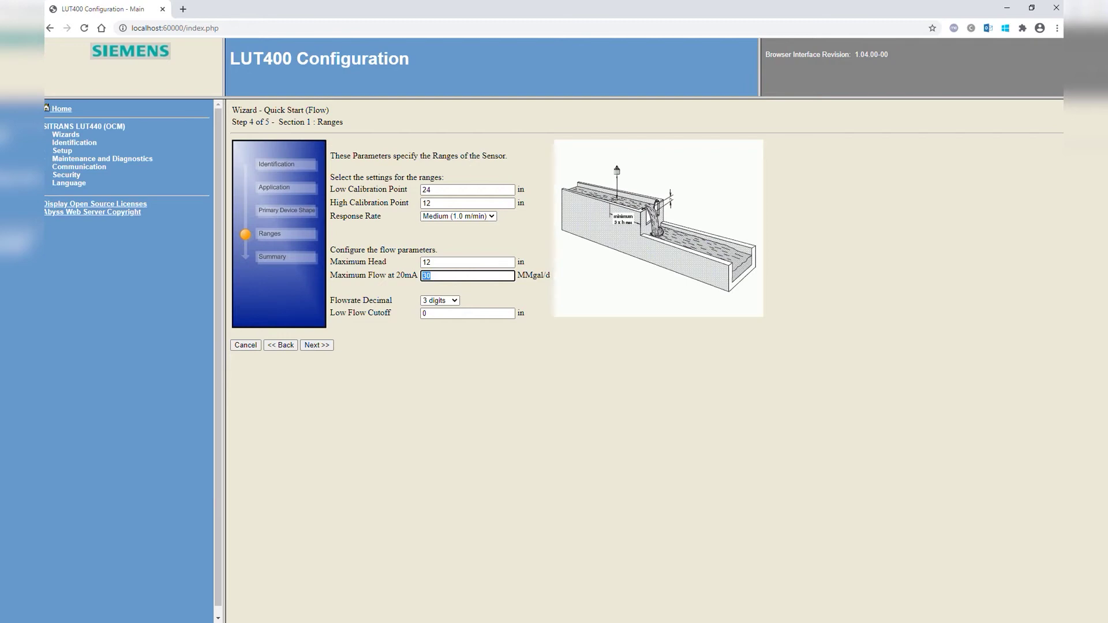
type("1.616")
Set the flowrate decimal to 2 digits and complete the Quick Start (Flow) wizard
left_click(443, 301)
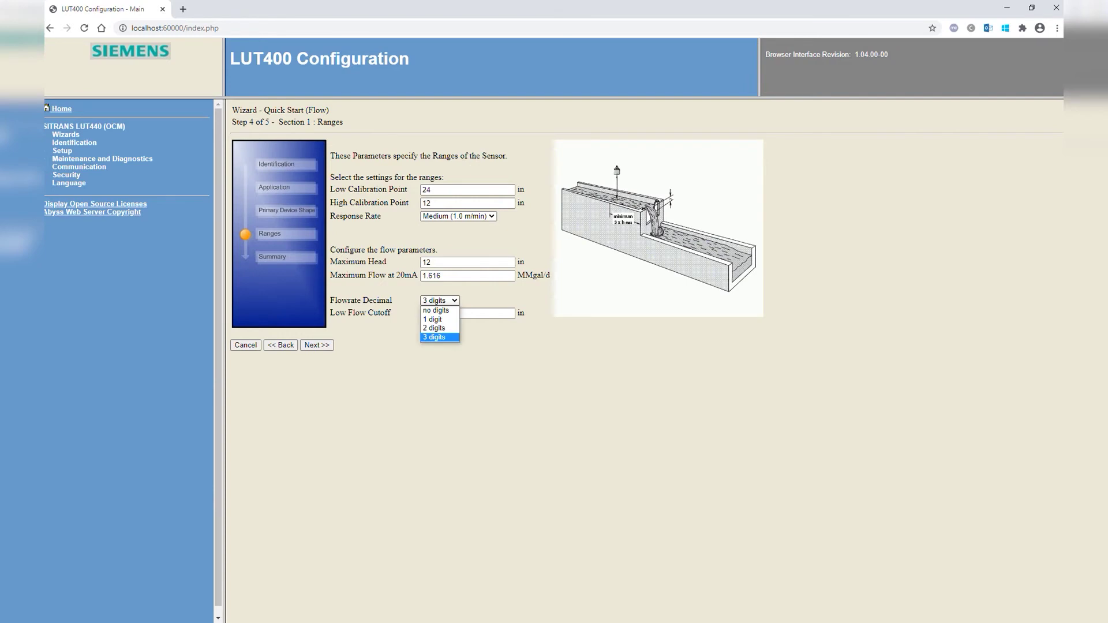
key("Up")
key("Up")
key("Down")
key("Return")
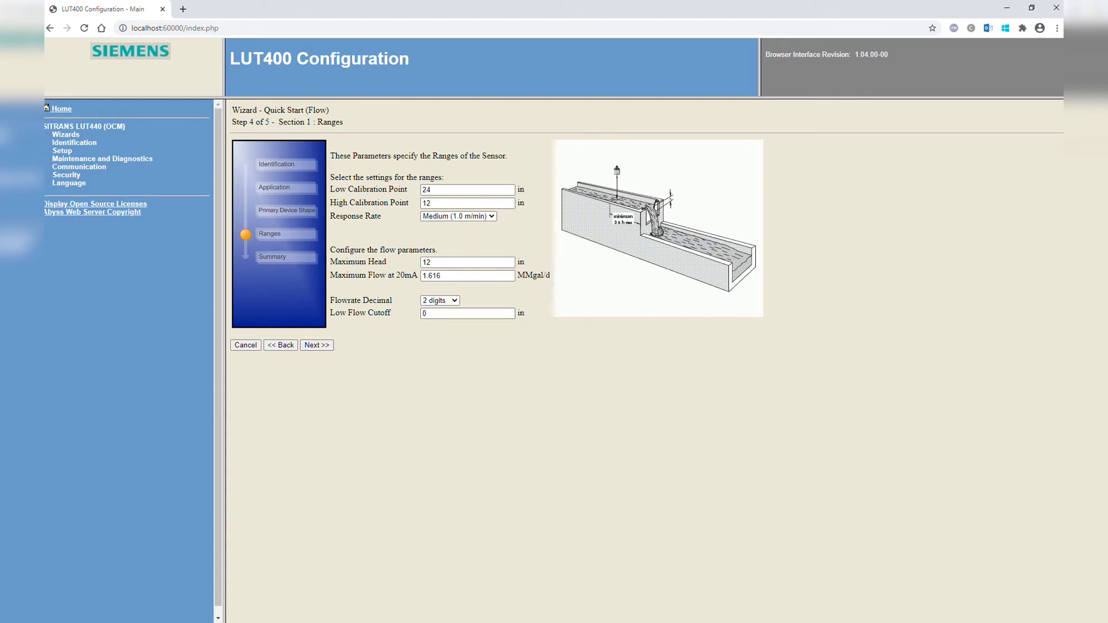
left_click(317, 345)
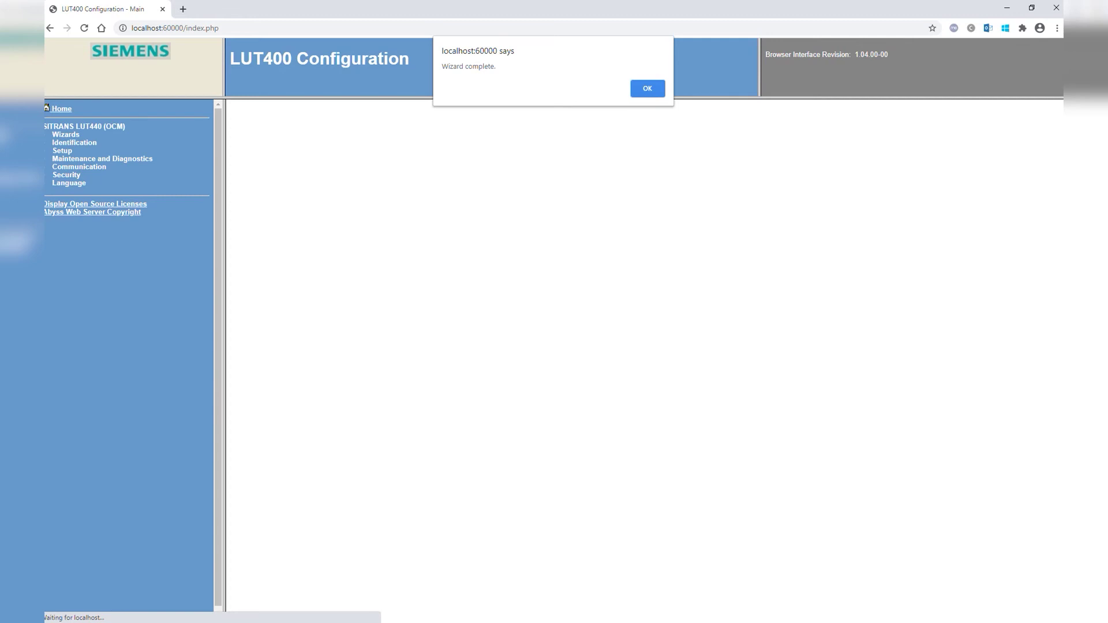
key("Return")
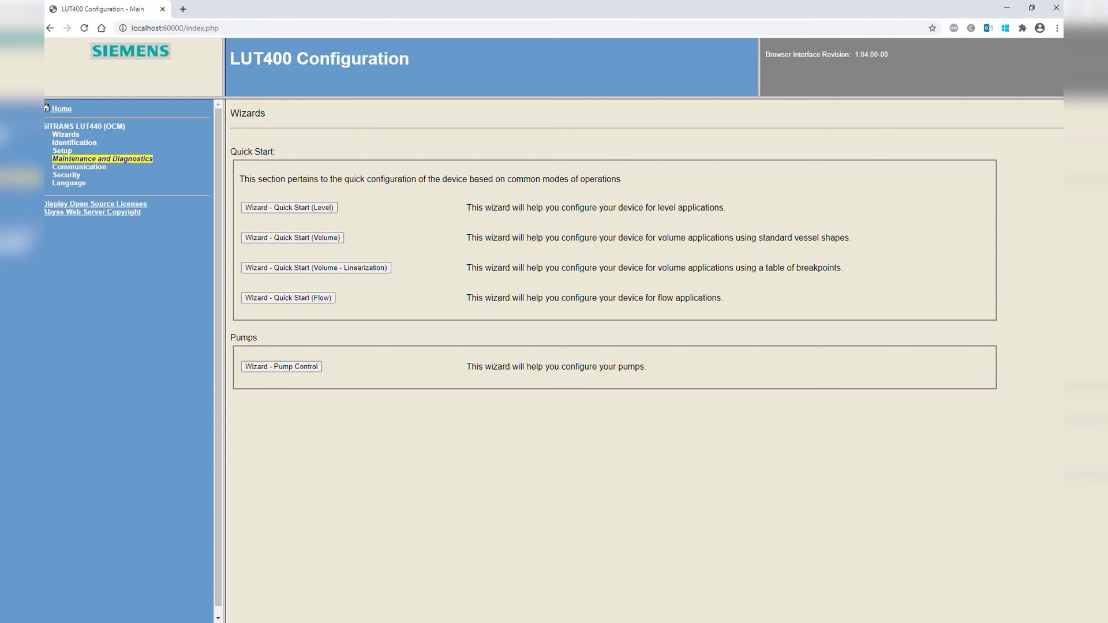
Load the LUT400 device configuration summary from the device
left_click(102, 159)
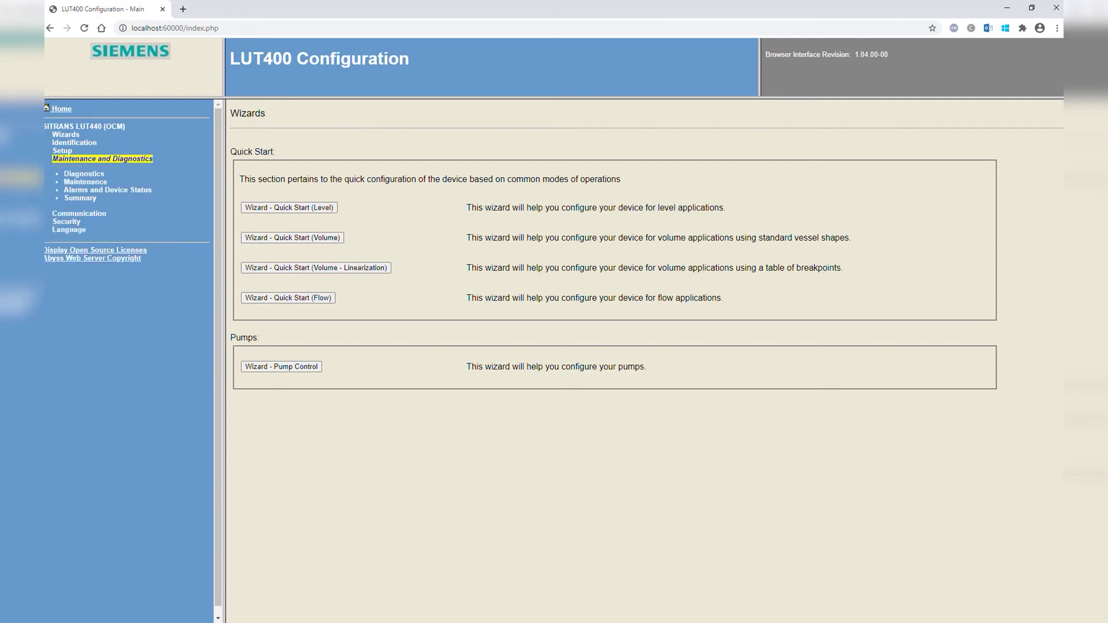
left_click(80, 198)
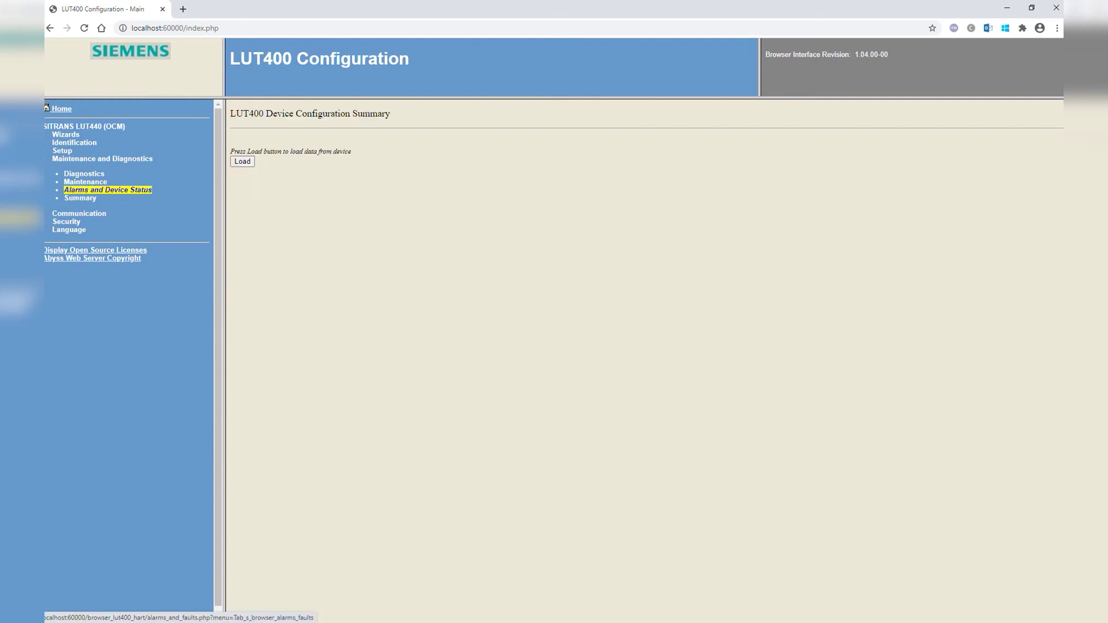
left_click(242, 161)
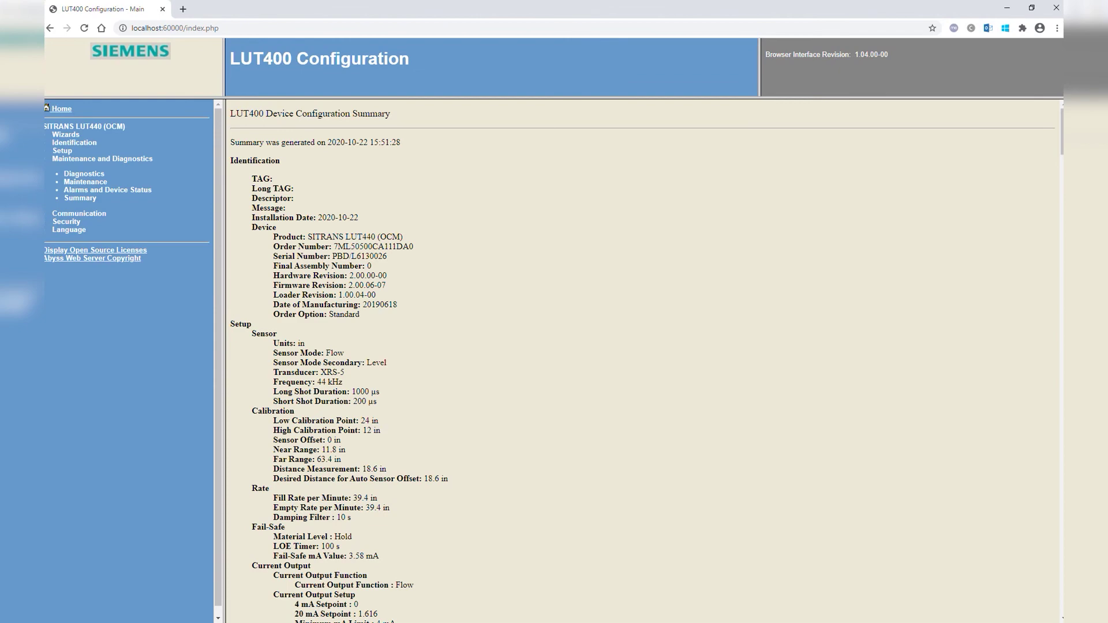
Review the configuration summary from the sensor and calibration settings through flow setup, totalizers, diagnostics and maintenance, ending back at its beginning
scroll(643, 361, "down", 4)
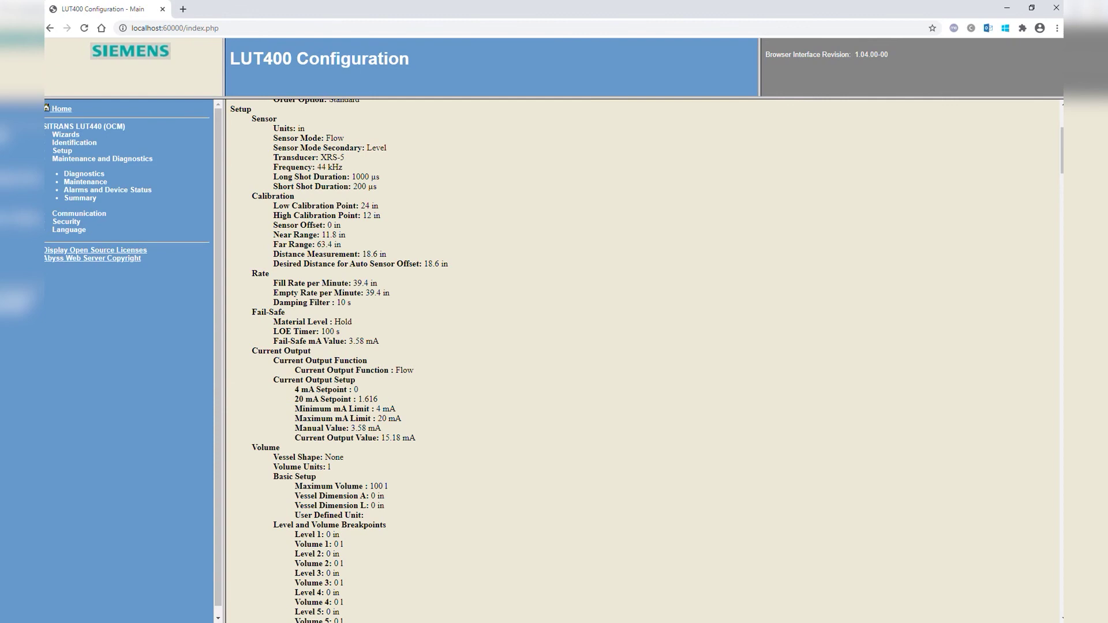
scroll(643, 361, "down", 10)
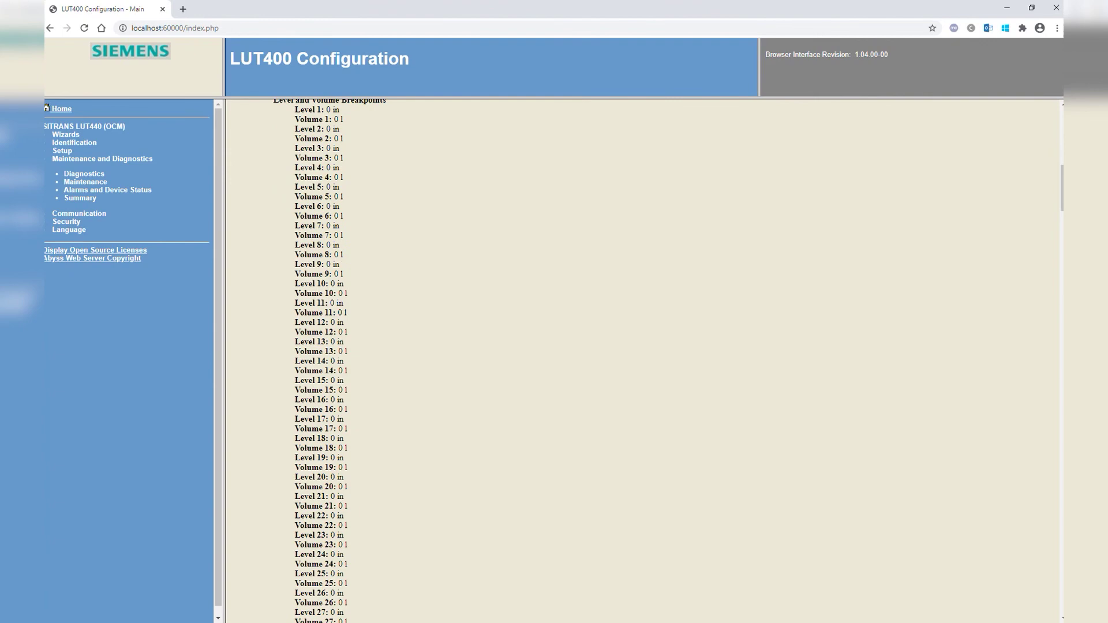
scroll(644, 360, "down", 8)
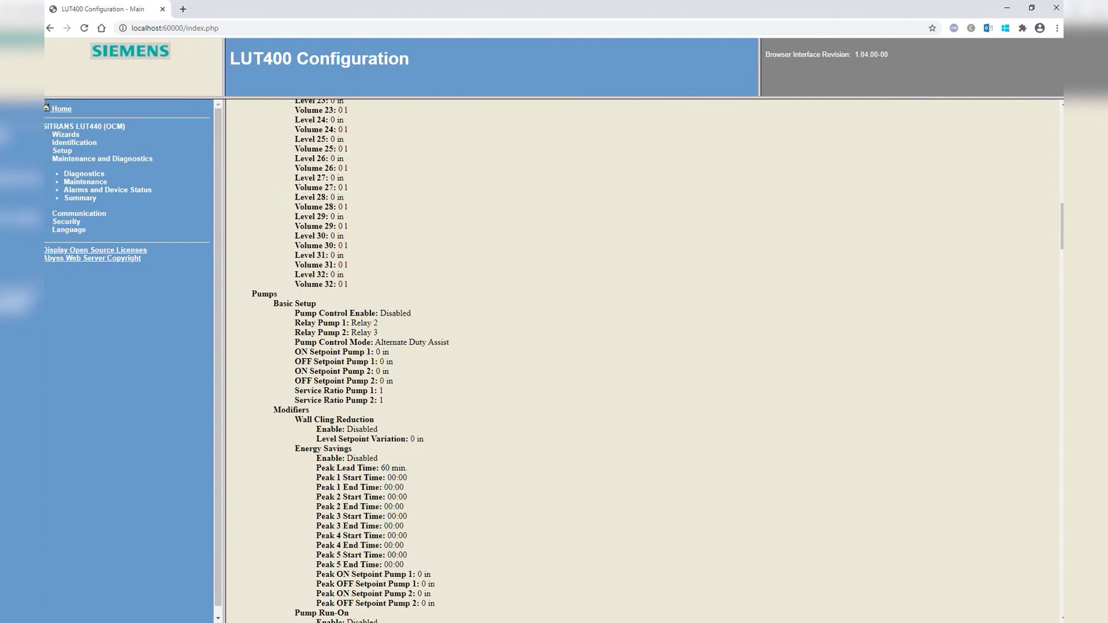
scroll(643, 361, "down", 10)
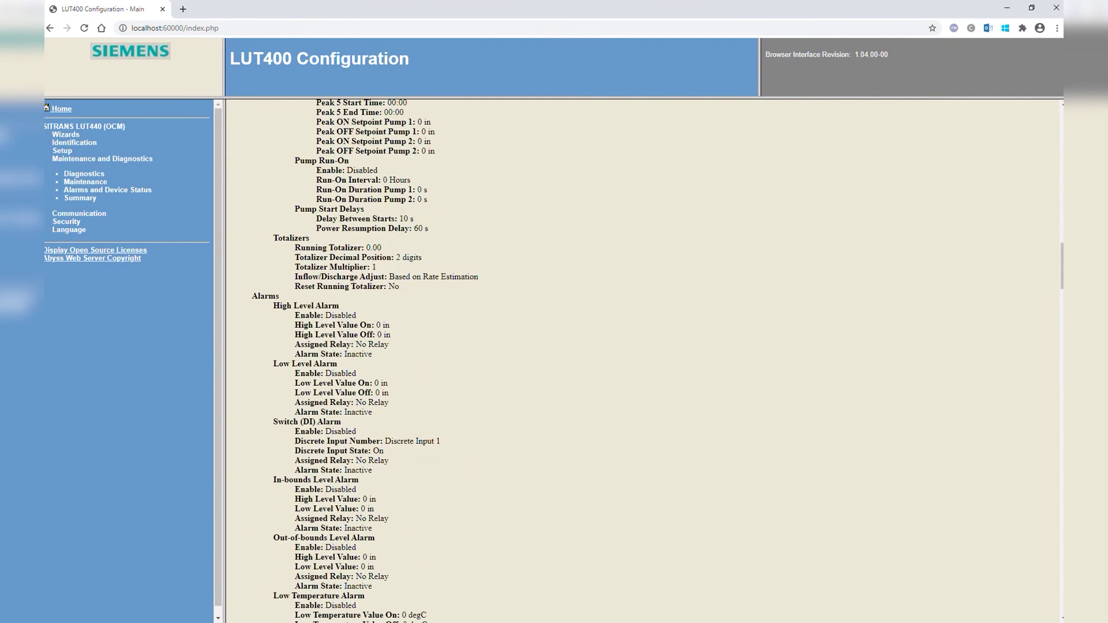
scroll(644, 361, "down", 10)
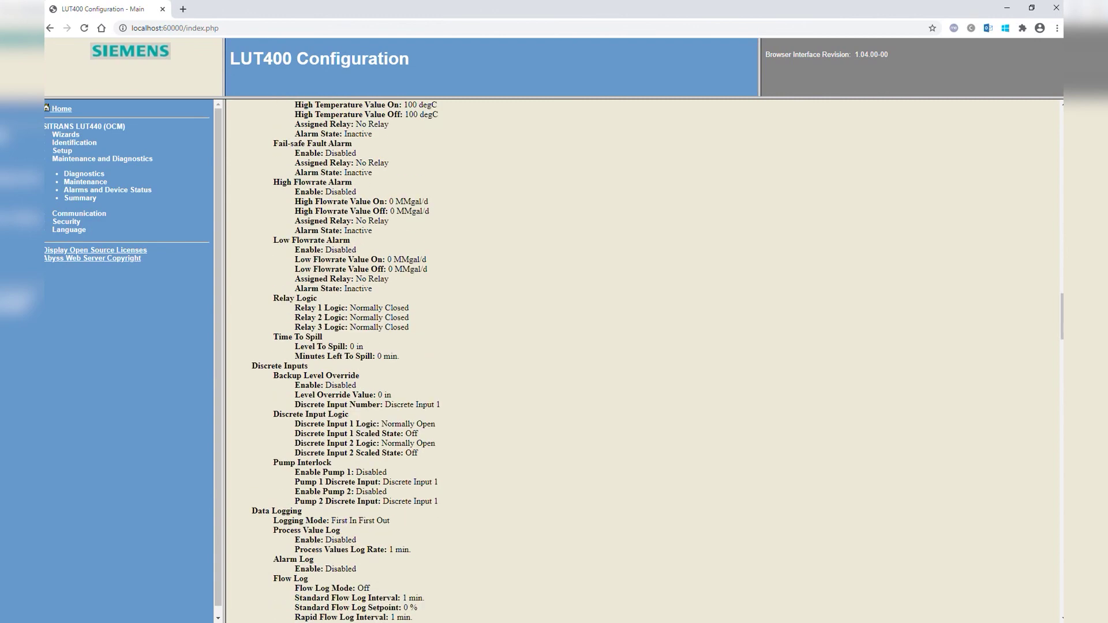
scroll(644, 361, "down", 3)
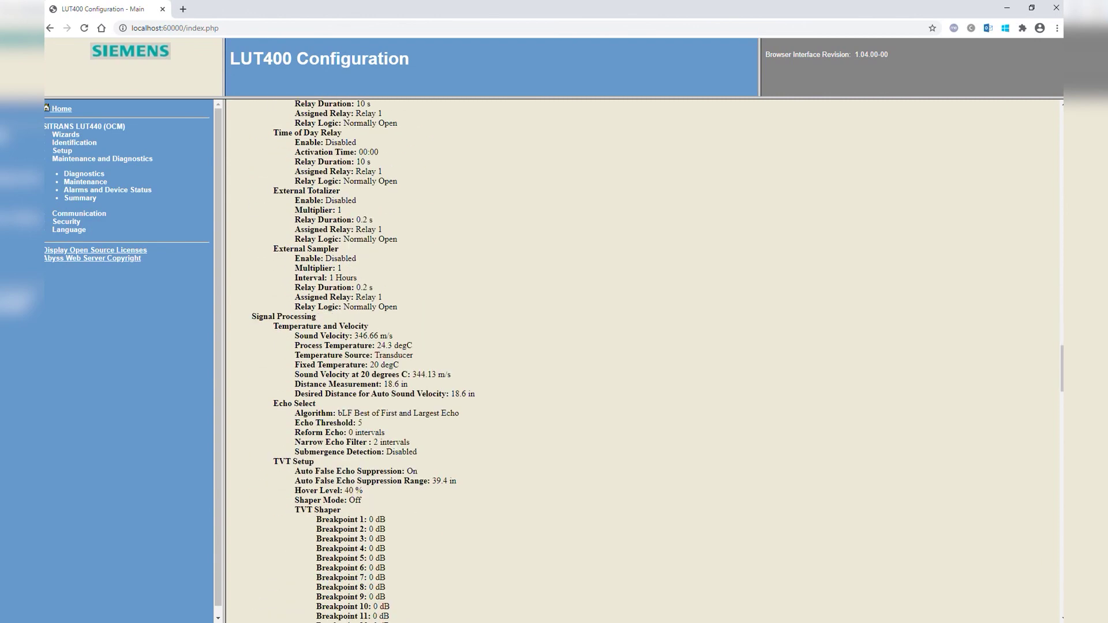
scroll(644, 361, "down", 9)
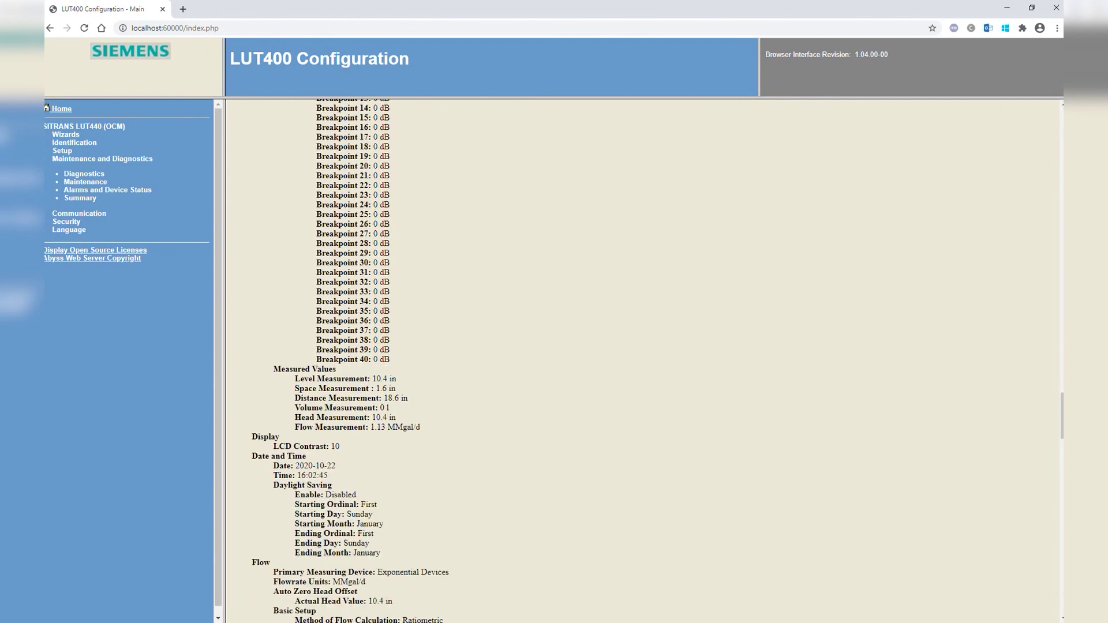
scroll(644, 361, "down", 3)
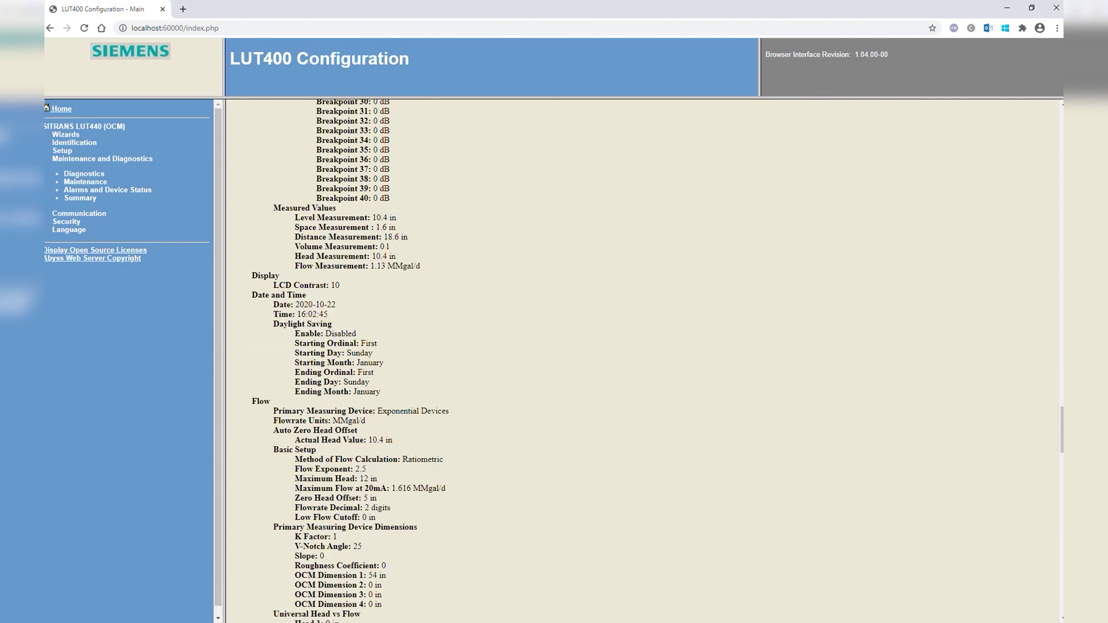
scroll(644, 361, "down", 5)
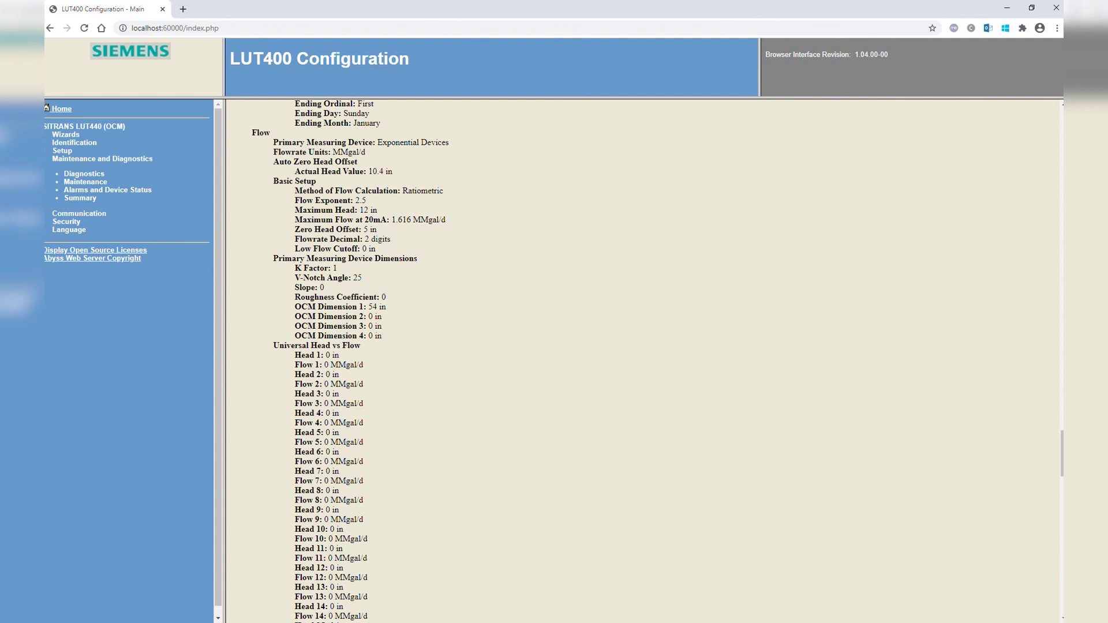
scroll(644, 361, "down", 14)
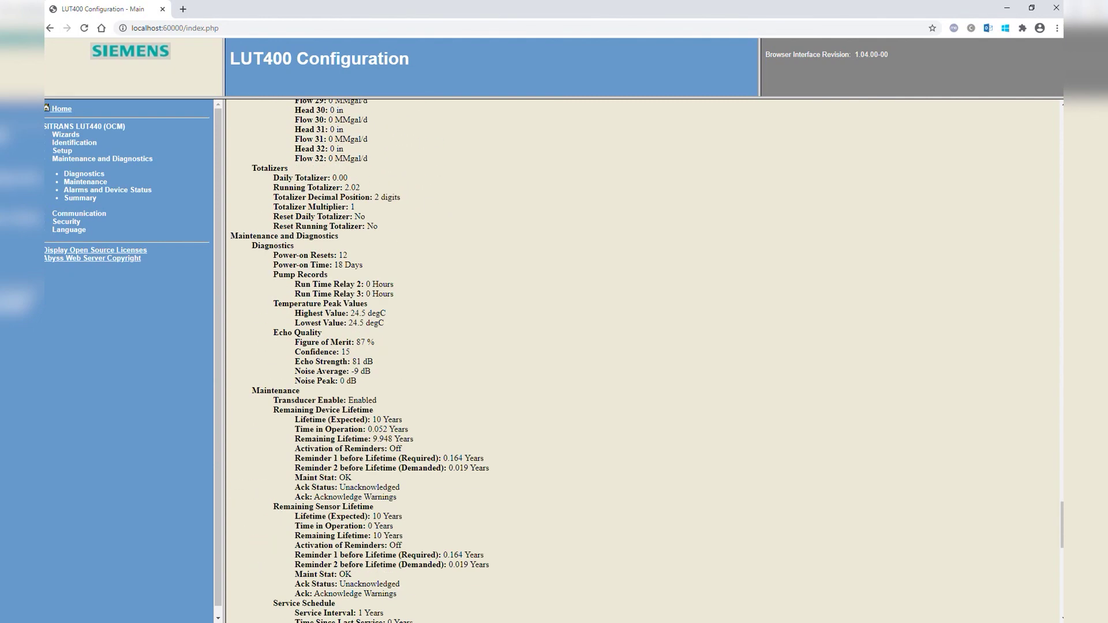
scroll(644, 360, "down", 4)
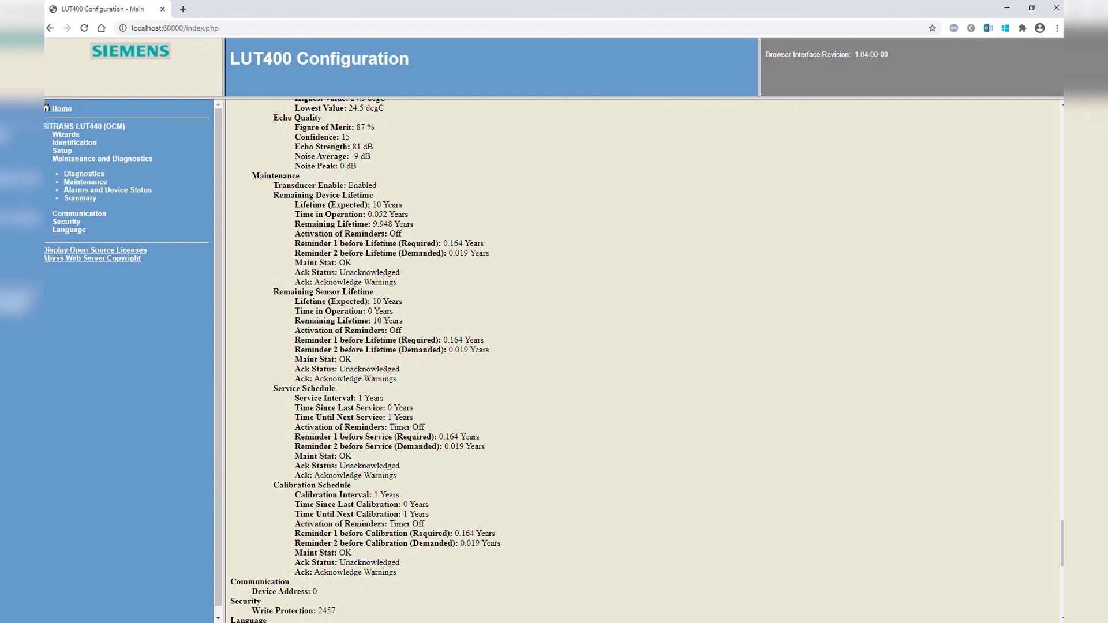
scroll(643, 361, "up", 2)
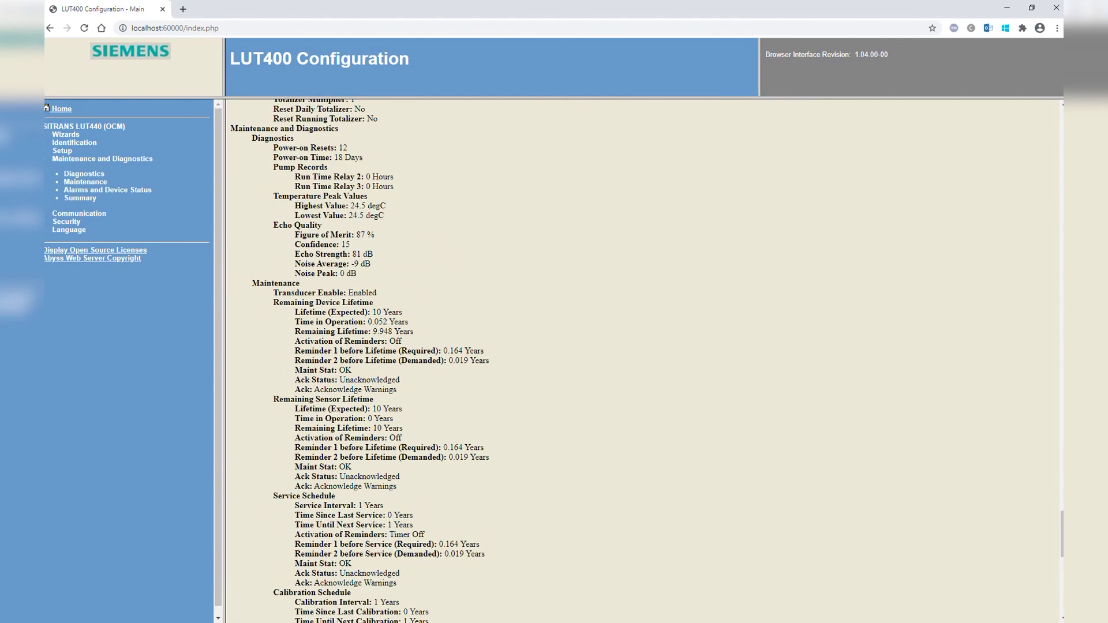
left_click_drag(1062, 534, 1062, 132)
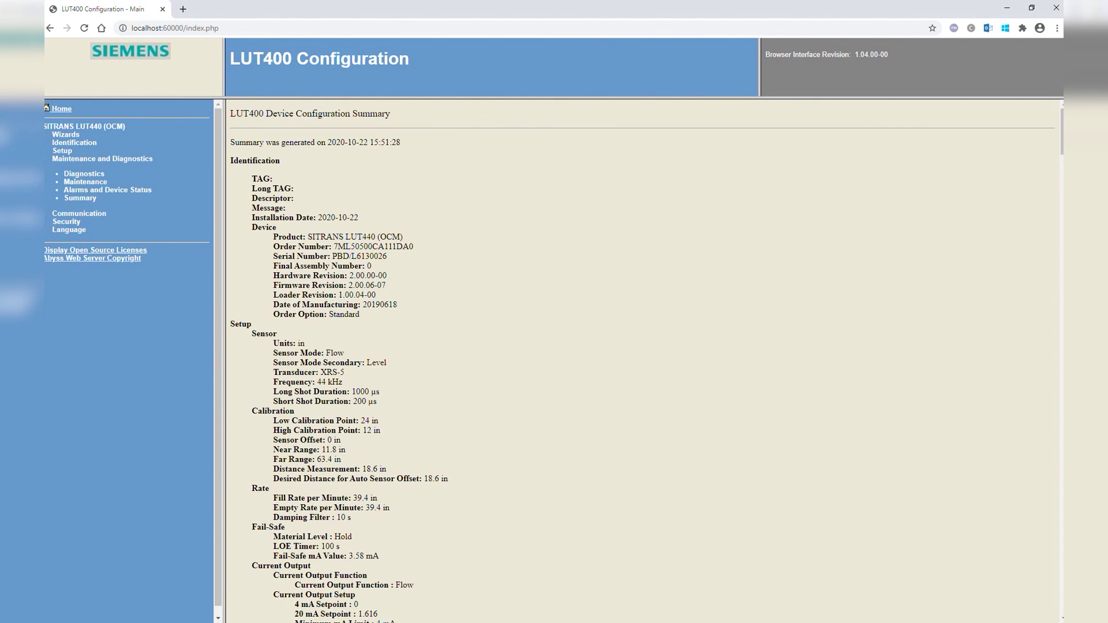